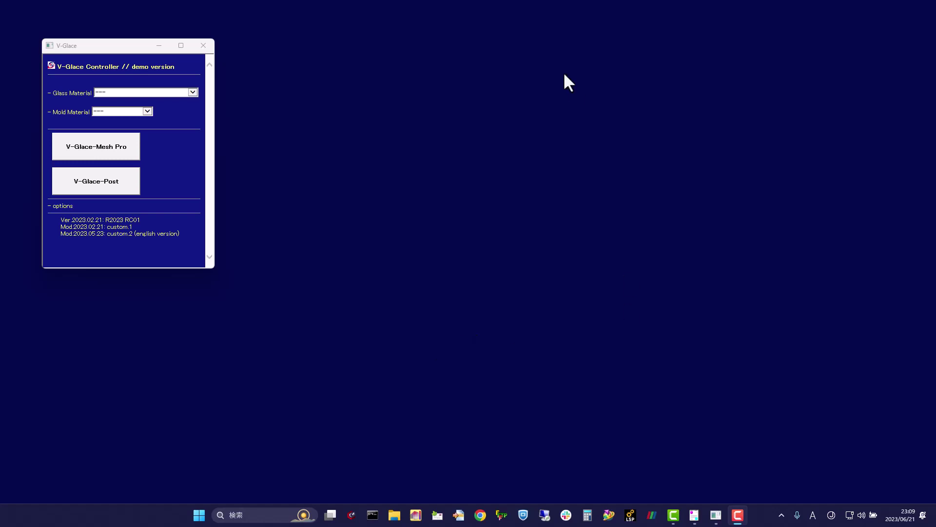
Set the glass material to Ohara : L-BAL42 and the mold material to Tungsten Carbide.
{"action": "left_click_drag", "start_coordinate": [121, 46], "coordinate": [103, 28]}
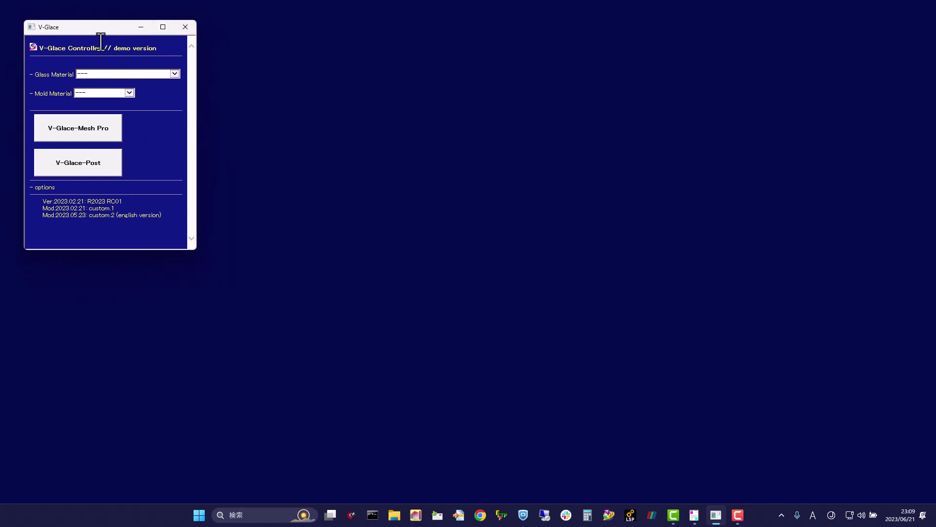
{"action": "left_click_drag", "start_coordinate": [95, 28], "coordinate": [96, 33]}
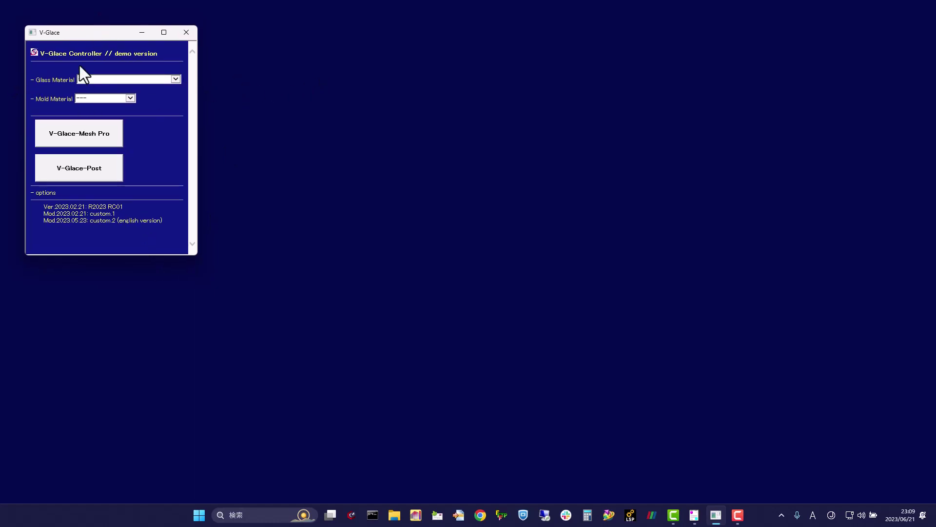
{"action": "left_click", "coordinate": [175, 78]}
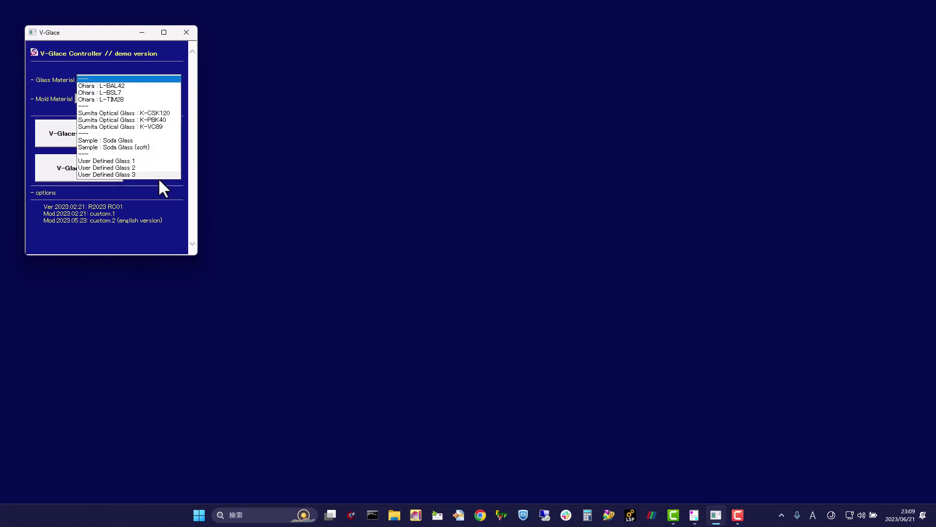
{"action": "left_click", "coordinate": [153, 86]}
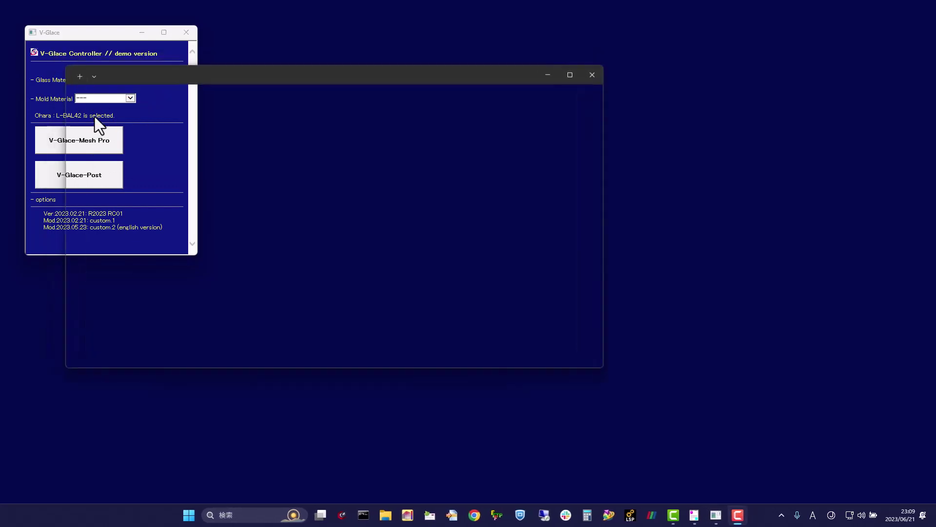
{"action": "left_click", "coordinate": [130, 99]}
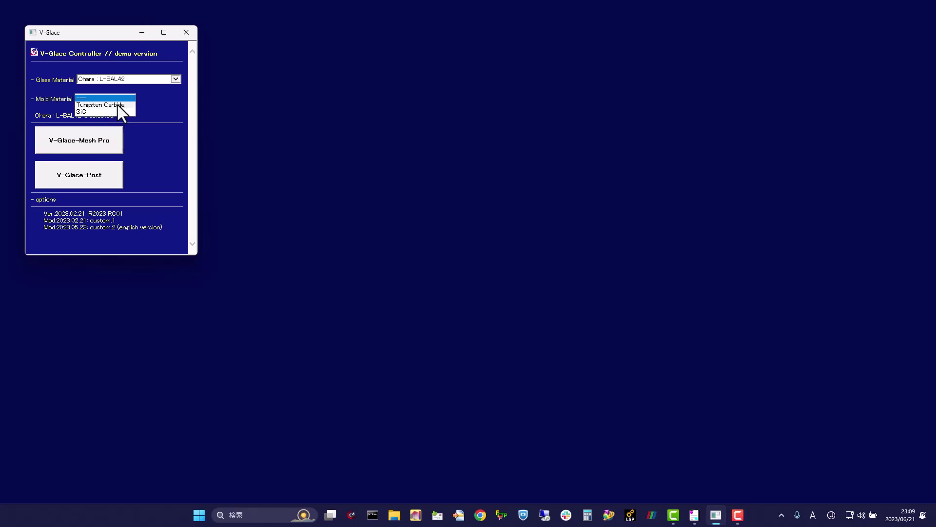
{"action": "left_click", "coordinate": [118, 105]}
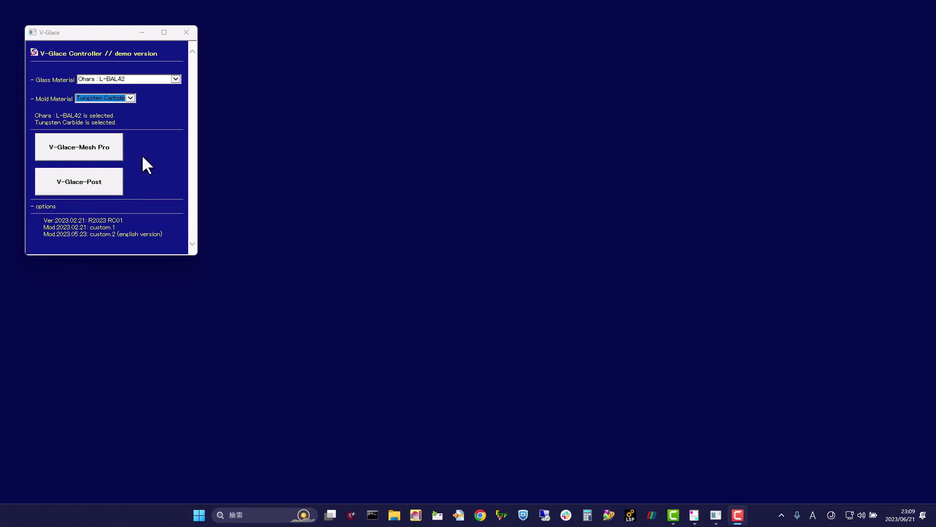
Launch V-Glace-Mesh Pro with the first model size limitation.
{"action": "left_click", "coordinate": [97, 148]}
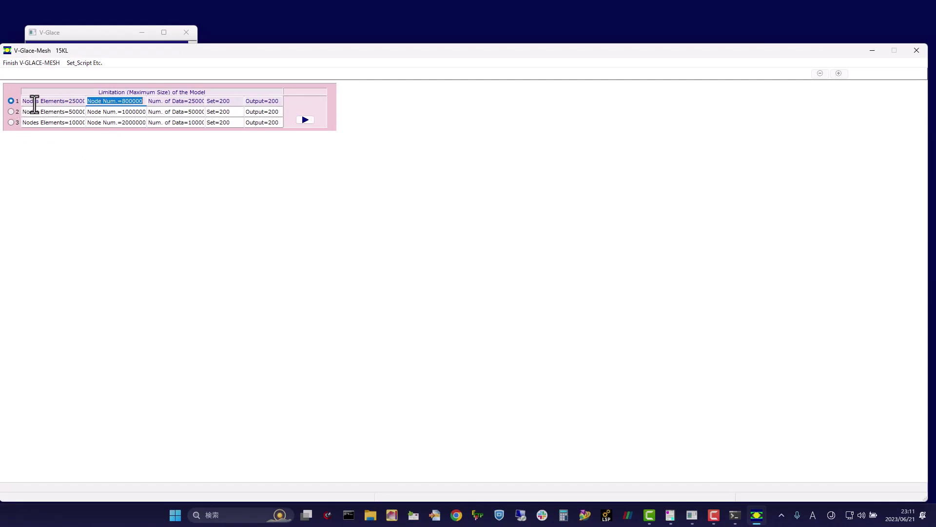
{"action": "left_click", "coordinate": [306, 120]}
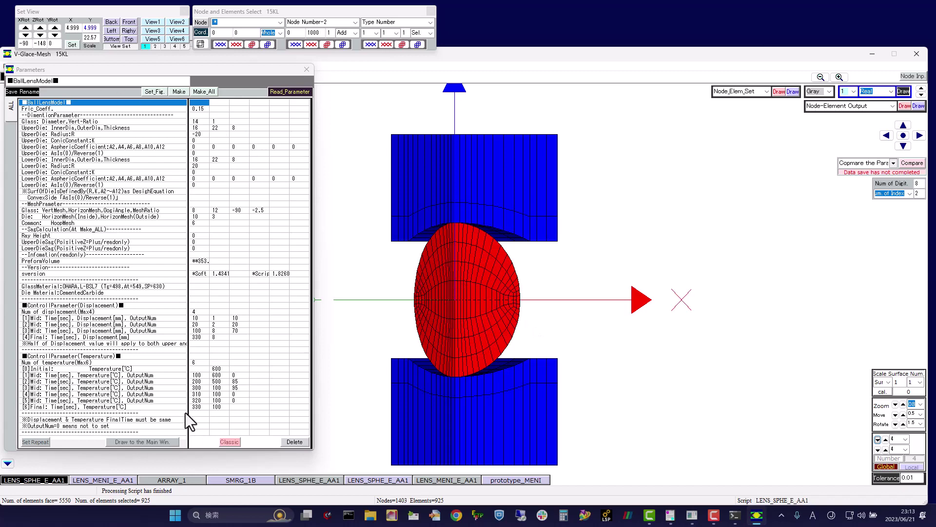
Set the glass Vert-Ratio of the ball lens model to 0.5 and regenerate the figure.
{"action": "left_click_drag", "start_coordinate": [503, 240], "coordinate": [453, 292]}
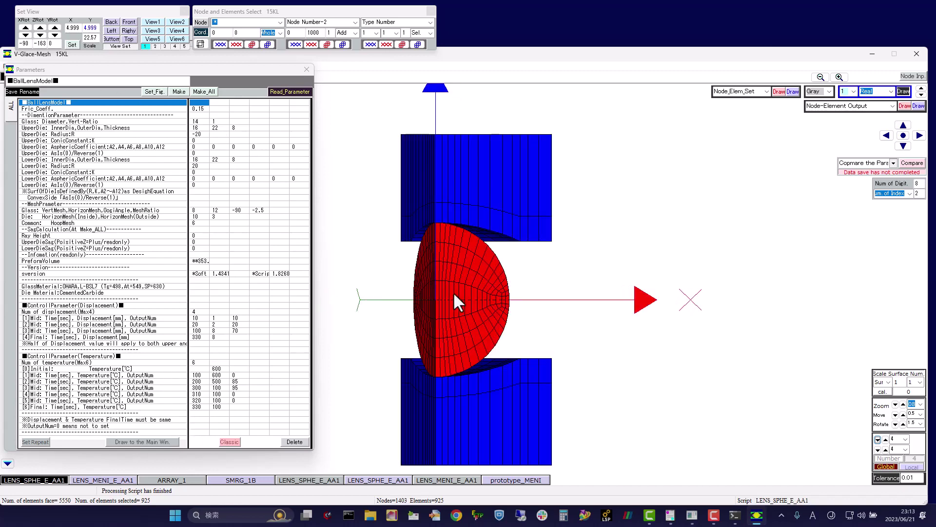
{"action": "left_click_drag", "start_coordinate": [504, 349], "coordinate": [539, 366]}
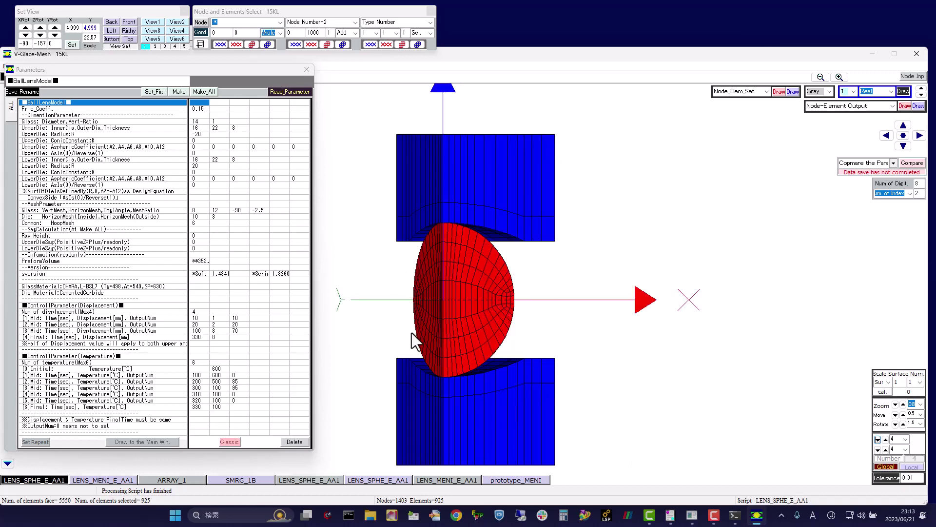
{"action": "left_click_drag", "start_coordinate": [411, 339], "coordinate": [531, 280]}
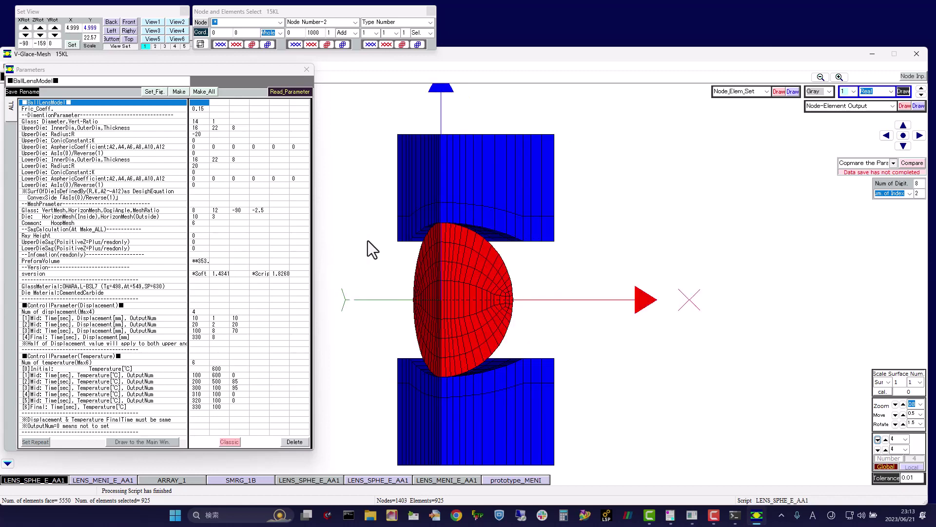
{"action": "left_click", "coordinate": [215, 121]}
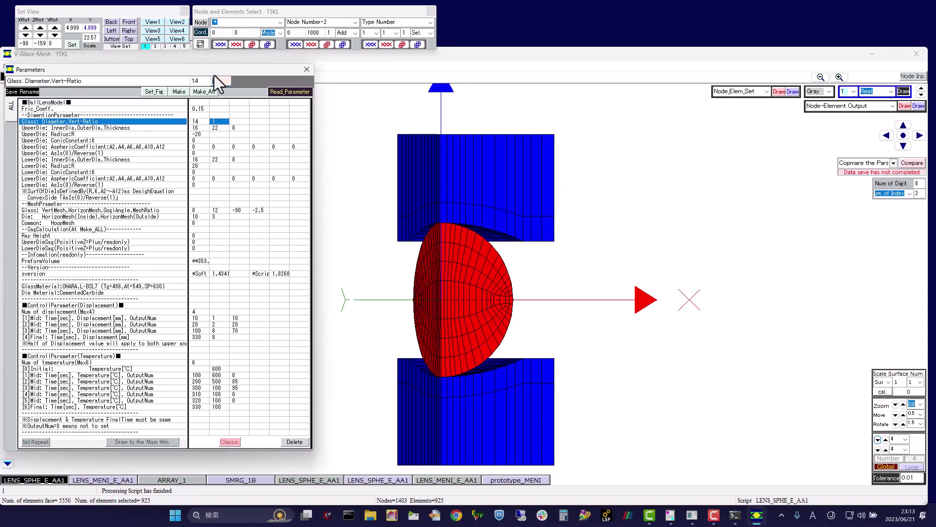
{"action": "type", "text": "0.5"}
{"action": "left_click", "coordinate": [154, 91]}
{"action": "left_click", "coordinate": [215, 97]}
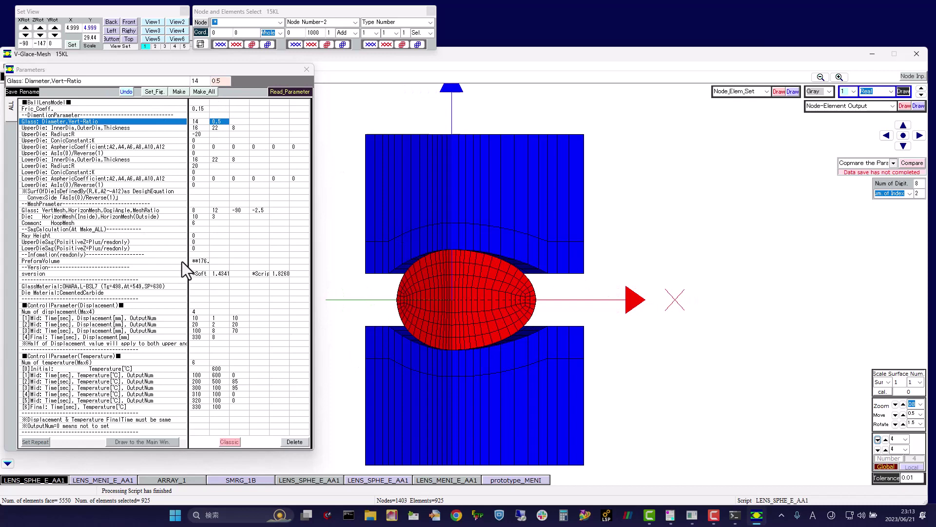
Load the LENS_MENI_E_AA1 meniscus lens script and generate its complete glass and die model.
{"action": "left_click", "coordinate": [113, 481]}
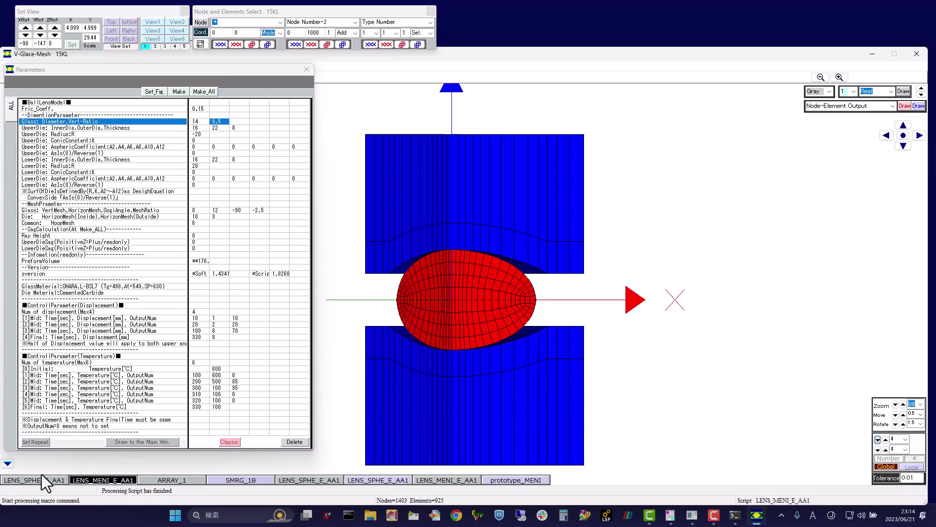
{"action": "left_click", "coordinate": [101, 482]}
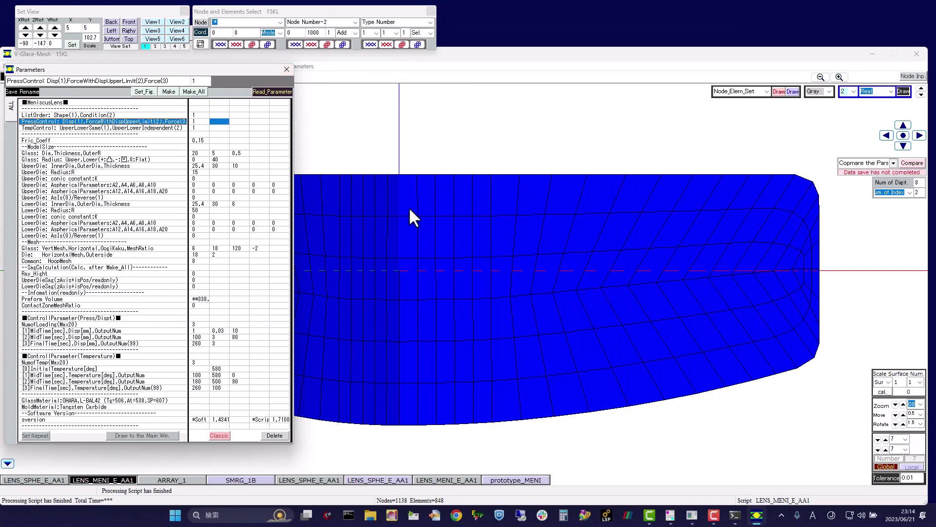
{"action": "left_click", "coordinate": [289, 92]}
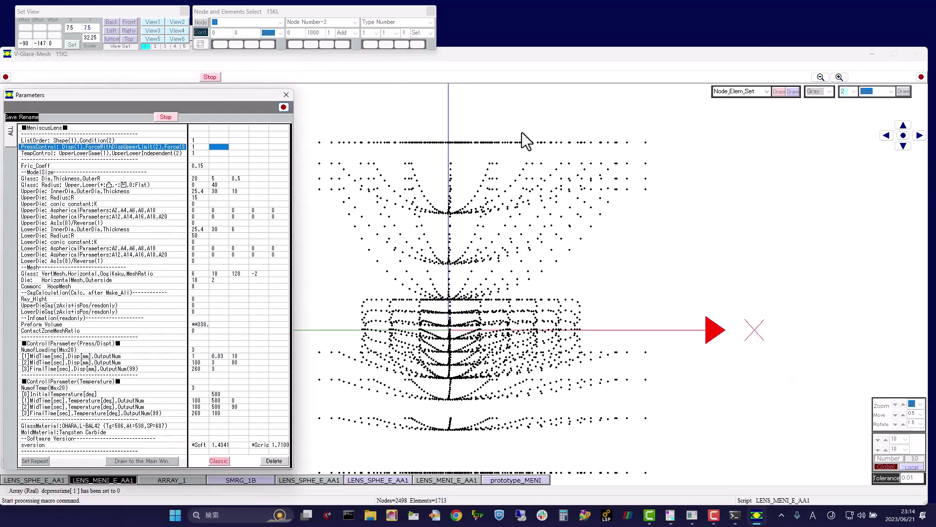
Examine the meniscus lens mesh and both dies from an angled view at different positions and scales.
{"action": "left_click_drag", "start_coordinate": [564, 221], "coordinate": [703, 237]}
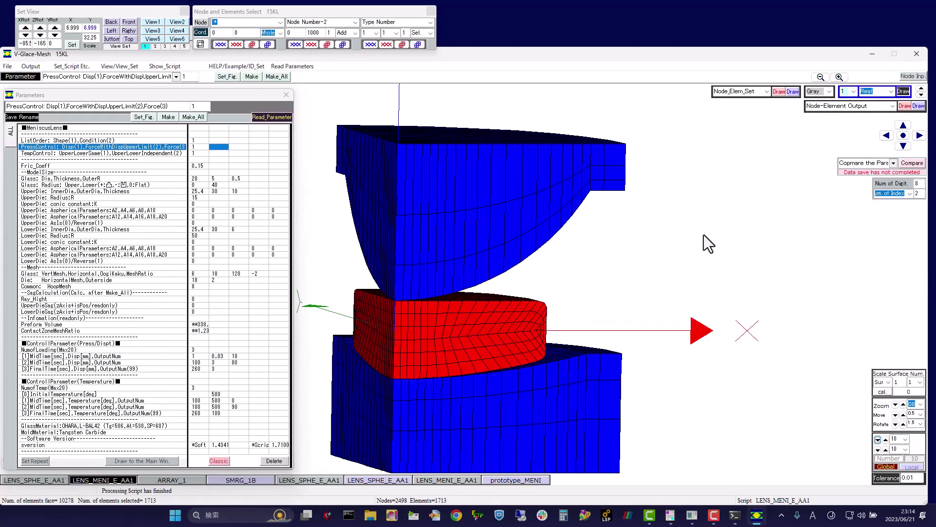
{"action": "left_click", "coordinate": [920, 136]}
{"action": "left_click", "coordinate": [919, 135]}
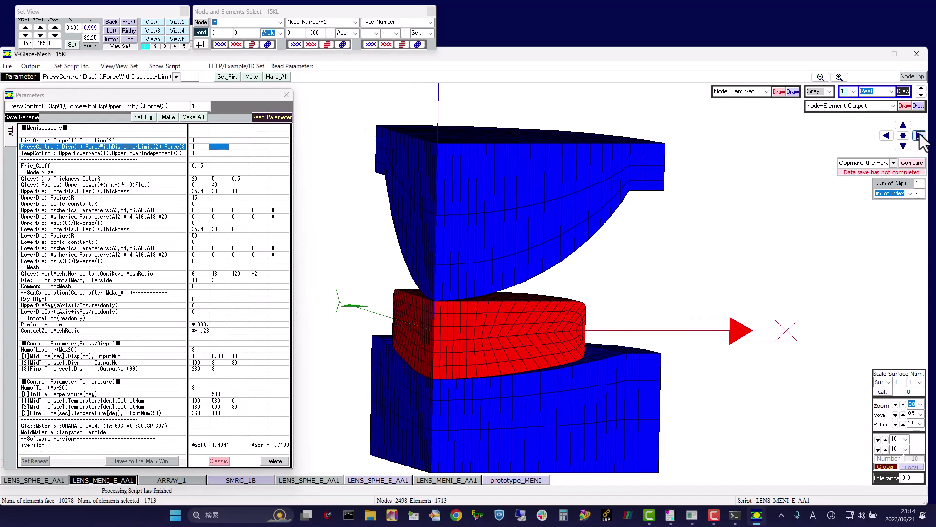
{"action": "left_click", "coordinate": [920, 135]}
{"action": "left_click", "coordinate": [903, 126]}
{"action": "left_click", "coordinate": [903, 125]}
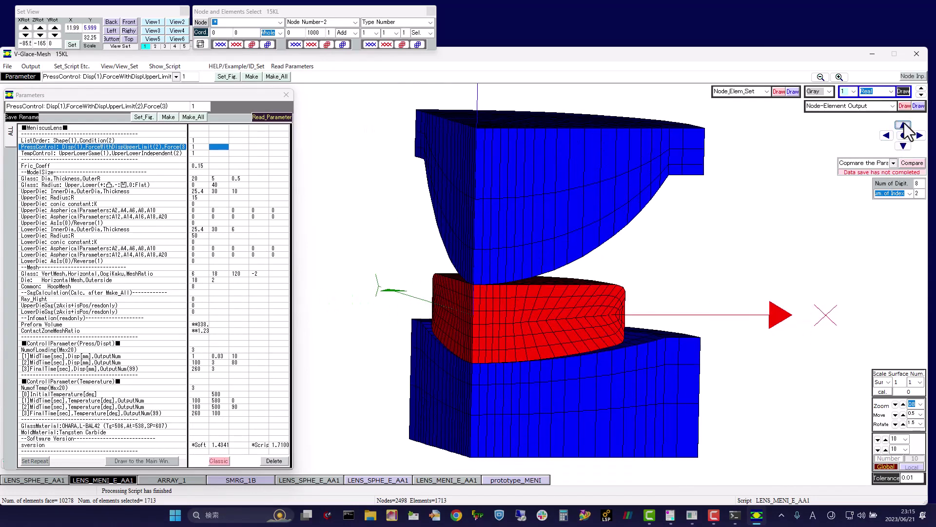
{"action": "left_click", "coordinate": [903, 125]}
{"action": "left_click", "coordinate": [903, 125]}
{"action": "left_click", "coordinate": [886, 135]}
{"action": "left_click", "coordinate": [886, 135]}
{"action": "left_click", "coordinate": [886, 135]}
{"action": "left_click", "coordinate": [886, 135]}
{"action": "left_click", "coordinate": [886, 135]}
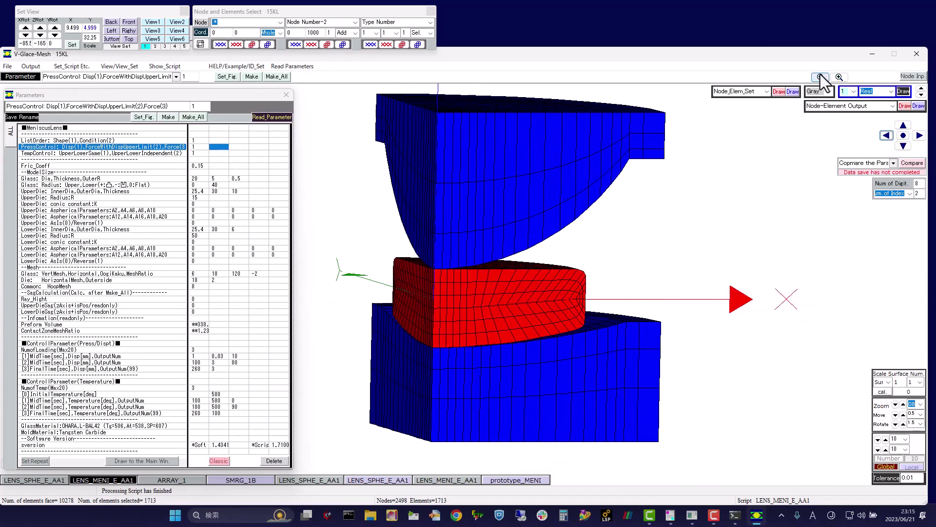
{"action": "left_click", "coordinate": [839, 77]}
{"action": "left_click", "coordinate": [822, 77]}
{"action": "left_click", "coordinate": [821, 77]}
{"action": "left_click", "coordinate": [822, 77]}
{"action": "left_click", "coordinate": [822, 77]}
{"action": "left_click", "coordinate": [821, 77]}
{"action": "left_click", "coordinate": [821, 77]}
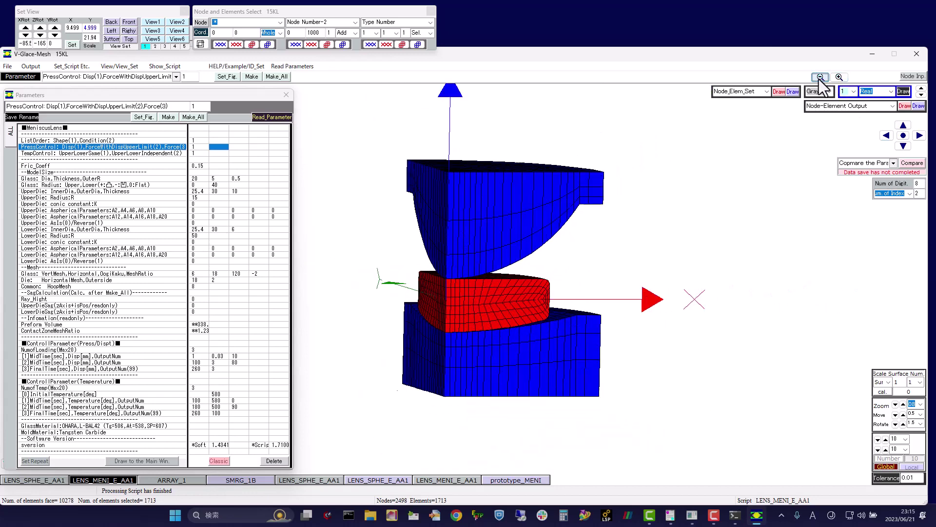
{"action": "left_click", "coordinate": [903, 137]}
{"action": "left_click_drag", "start_coordinate": [676, 286], "coordinate": [526, 283]}
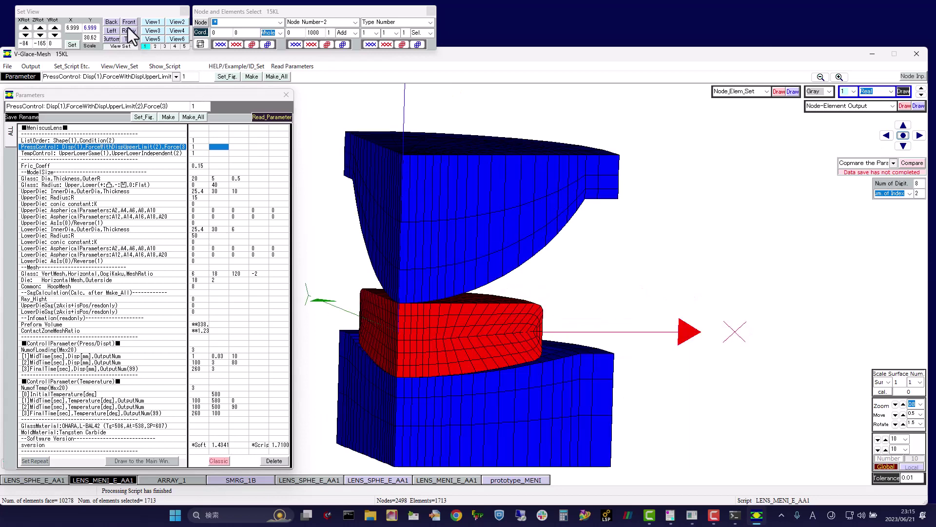
Inspect the meniscus model in the front, back, left, bottom and top standard views, ending at the front.
{"action": "left_click", "coordinate": [129, 22]}
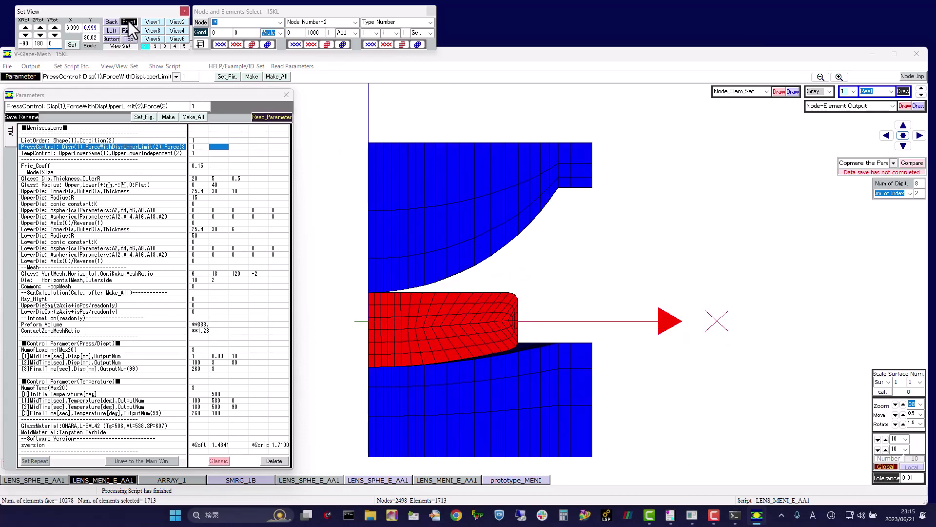
{"action": "left_click", "coordinate": [111, 23]}
{"action": "left_click", "coordinate": [111, 30]}
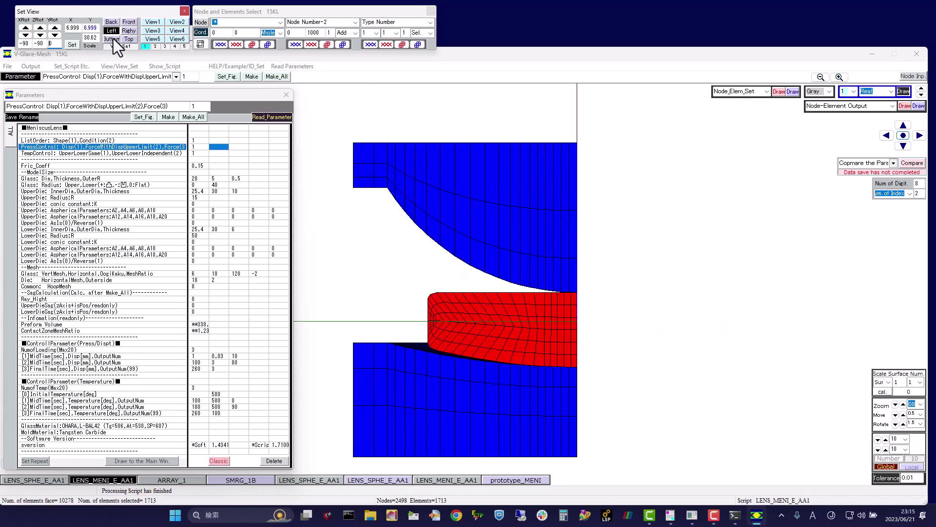
{"action": "left_click", "coordinate": [112, 39]}
{"action": "left_click", "coordinate": [129, 39]}
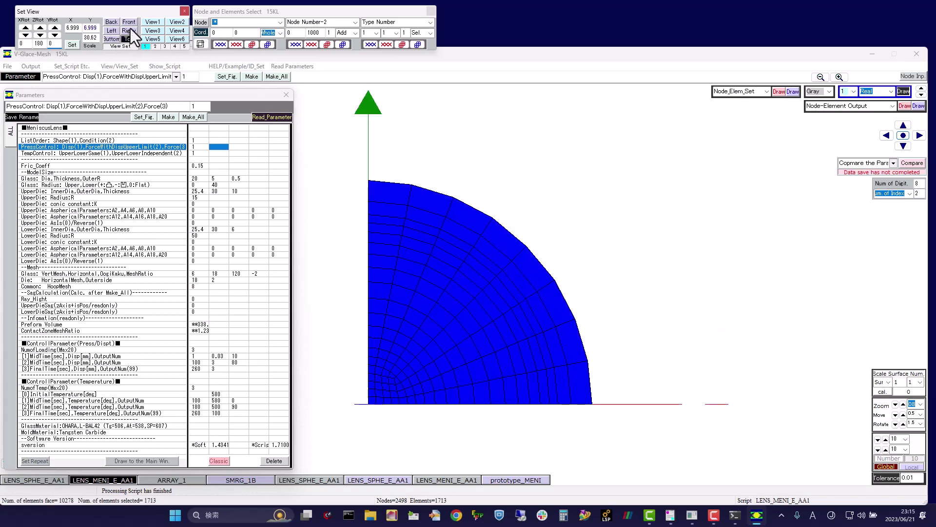
{"action": "left_click", "coordinate": [128, 22]}
Examine the glass and the upper and lower die surfaces from oblique angles above and below.
{"action": "middle_click_drag", "start_coordinate": [595, 275], "coordinate": [258, 198]}
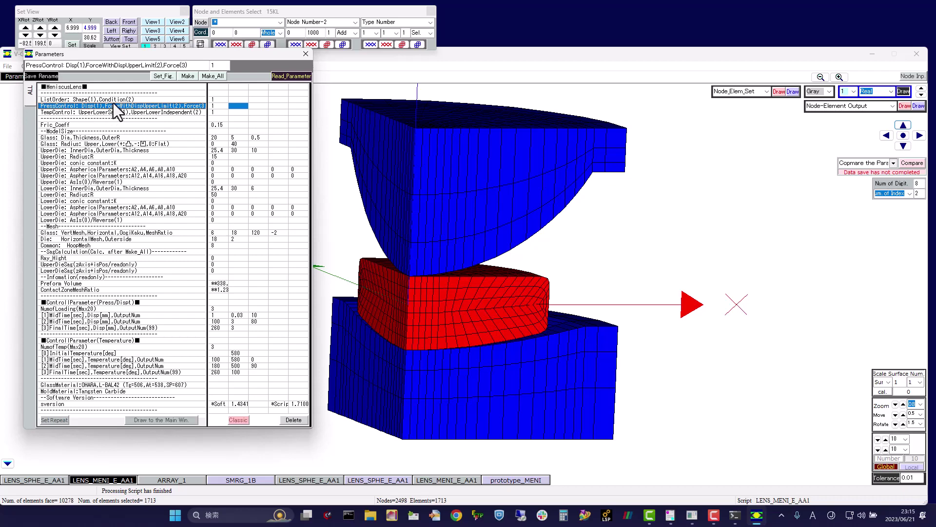
{"action": "middle_click_drag", "start_coordinate": [512, 209], "coordinate": [580, 251]}
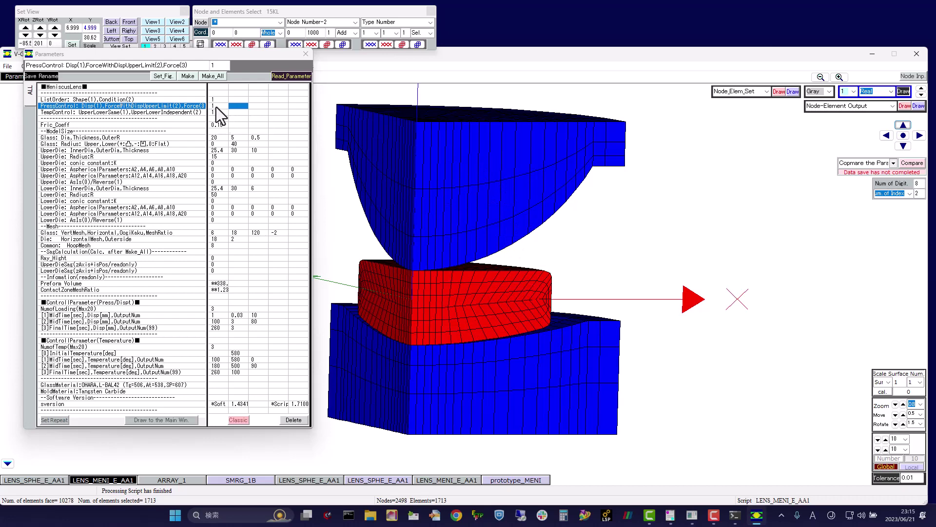
{"action": "middle_click_drag", "start_coordinate": [536, 195], "coordinate": [601, 211]}
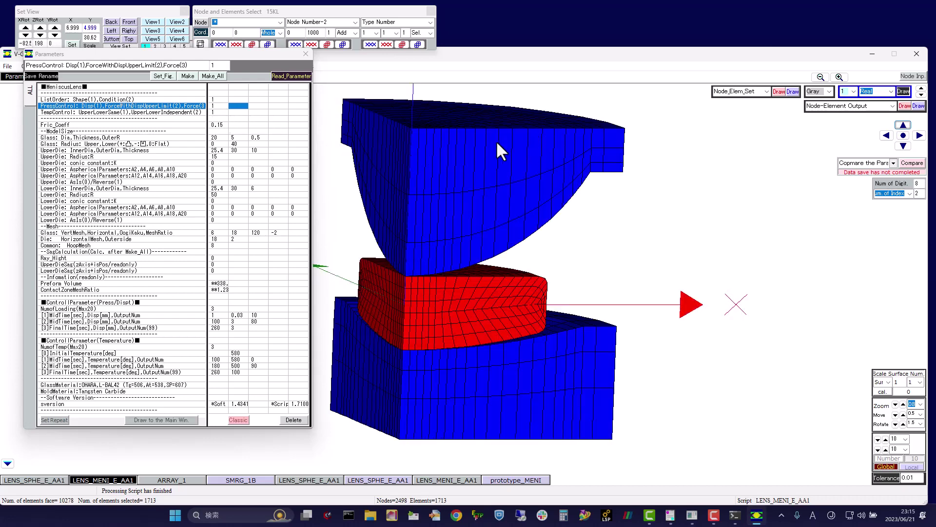
{"action": "middle_click_drag", "start_coordinate": [496, 140], "coordinate": [525, 158]}
{"action": "middle_click_drag", "start_coordinate": [540, 211], "coordinate": [525, 158]}
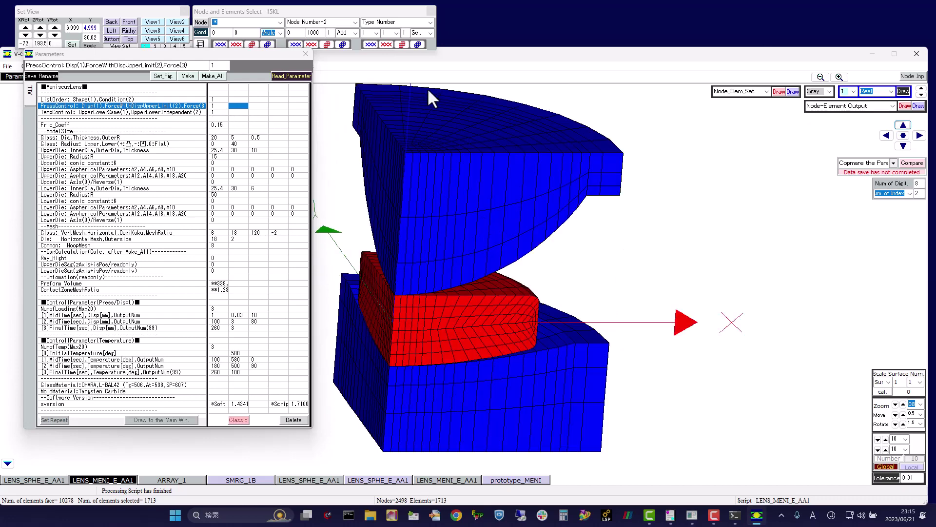
{"action": "middle_click_drag", "start_coordinate": [485, 102], "coordinate": [499, 381]}
{"action": "middle_click_drag", "start_coordinate": [537, 239], "coordinate": [503, 411]}
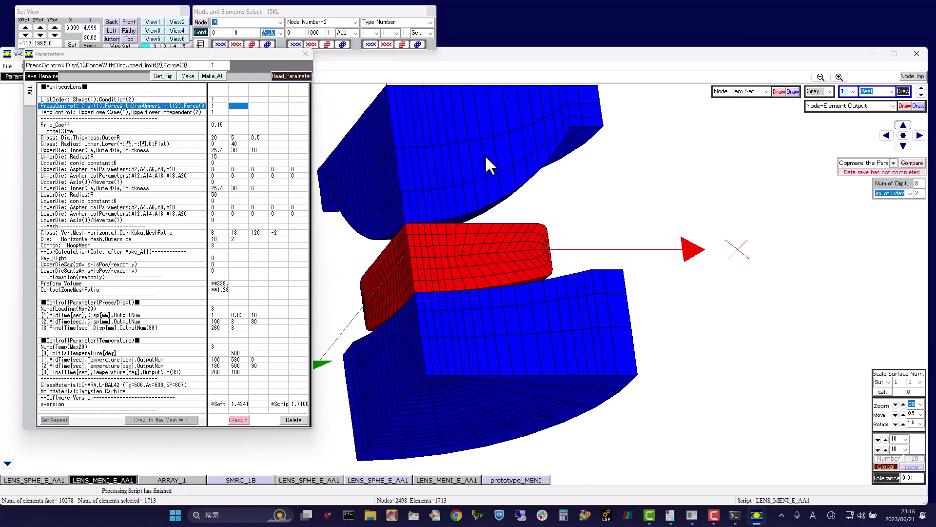
{"action": "middle_click_drag", "start_coordinate": [484, 154], "coordinate": [434, 284]}
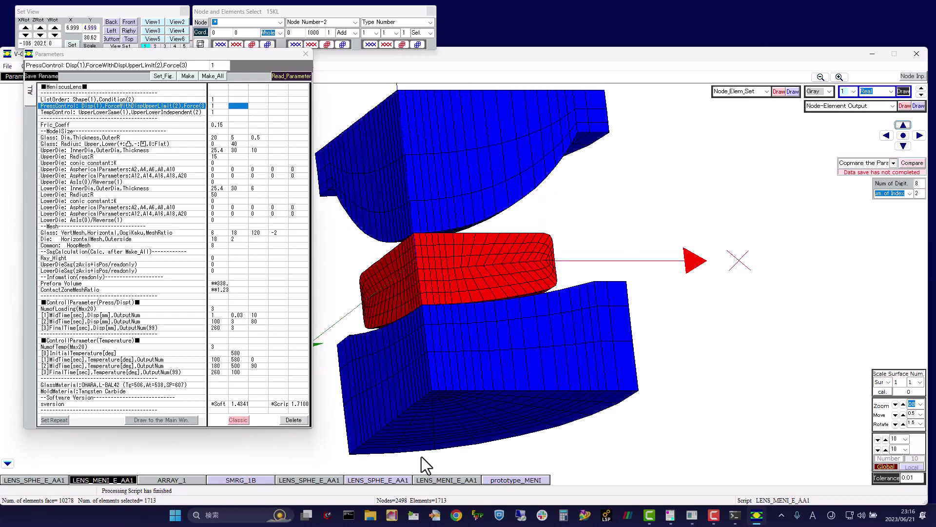
{"action": "middle_click_drag", "start_coordinate": [500, 399], "coordinate": [539, 203]}
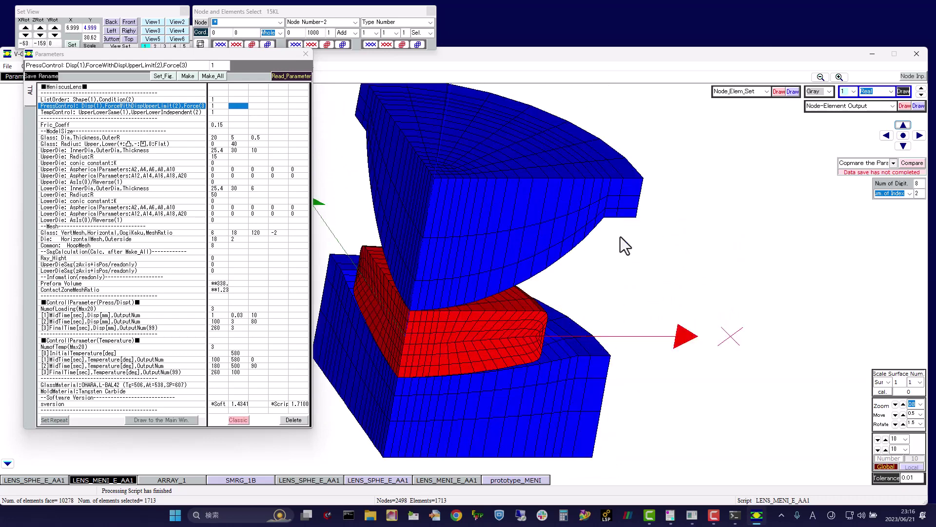
{"action": "middle_click_drag", "start_coordinate": [620, 236], "coordinate": [333, 199]}
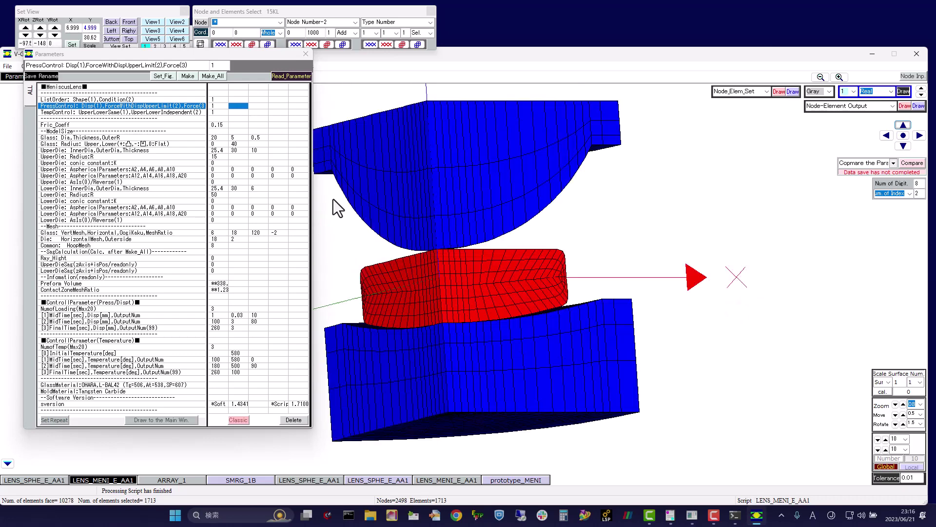
Set the upper die's inner diameter to 21 in the meniscus lens parameters.
{"action": "left_click", "coordinate": [139, 139]}
{"action": "left_click", "coordinate": [218, 150]}
{"action": "left_click_drag", "start_coordinate": [225, 65], "coordinate": [197, 64]}
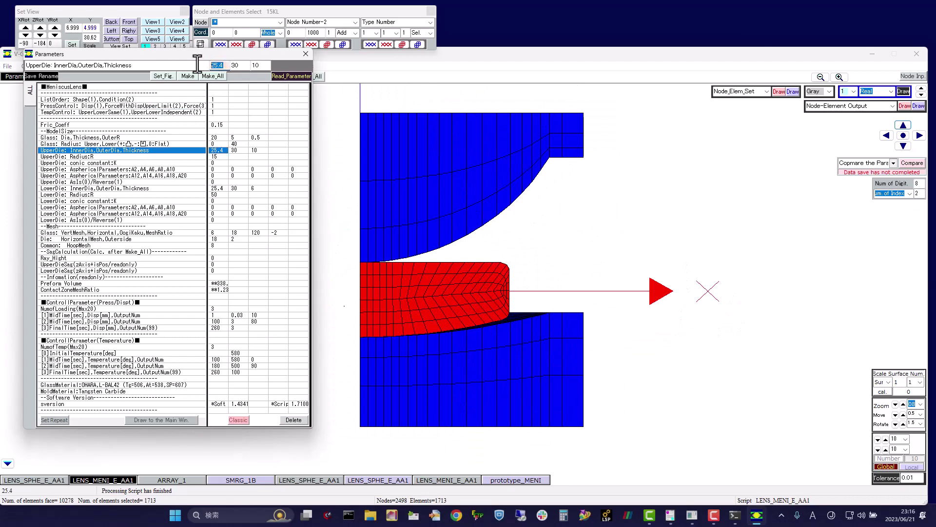
{"action": "type", "text": "21"}
{"action": "left_click", "coordinate": [163, 76]}
Set the lower die's inner diameter to 21 in the meniscus lens parameters and apply it.
{"action": "left_click", "coordinate": [220, 189]}
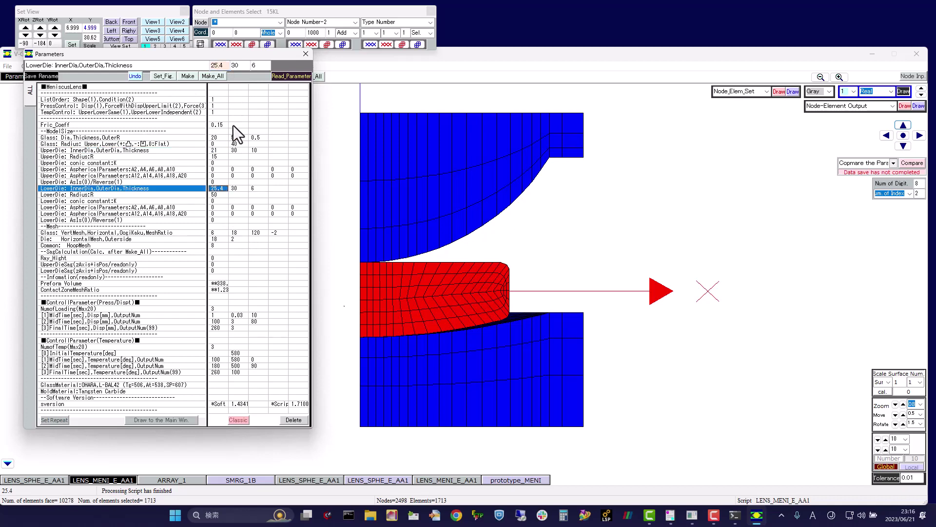
{"action": "left_click_drag", "start_coordinate": [222, 65], "coordinate": [196, 65]}
{"action": "type", "text": "21"}
{"action": "left_click", "coordinate": [162, 76]}
{"action": "left_click_drag", "start_coordinate": [492, 192], "coordinate": [451, 198]}
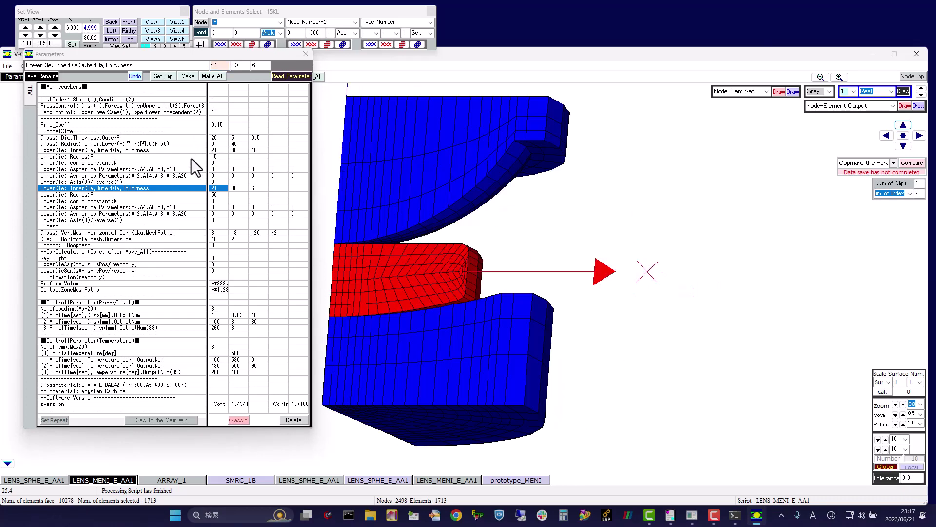
Set the upper die's radius to 35 and the dies' outer-side mesh count to 5, updating the model.
{"action": "left_click", "coordinate": [221, 156]}
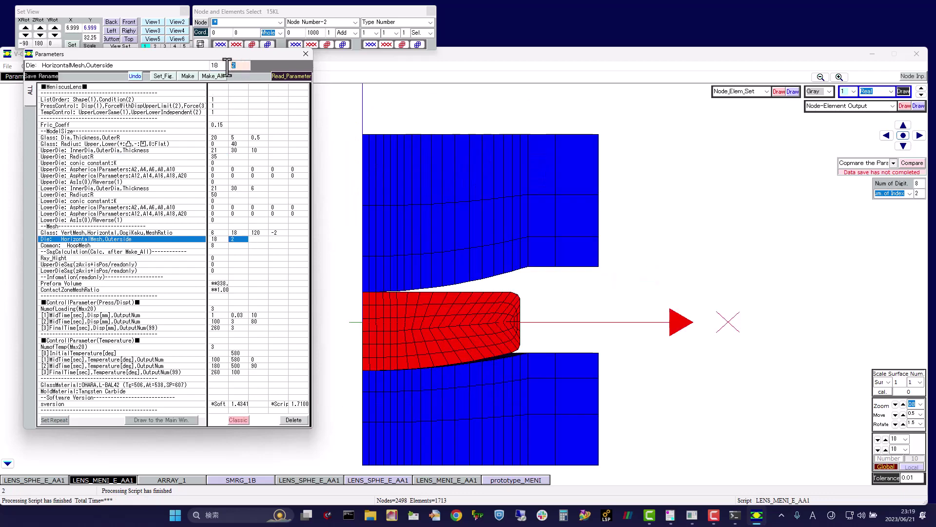
{"action": "type", "text": "5"}
{"action": "key", "text": "Return"}
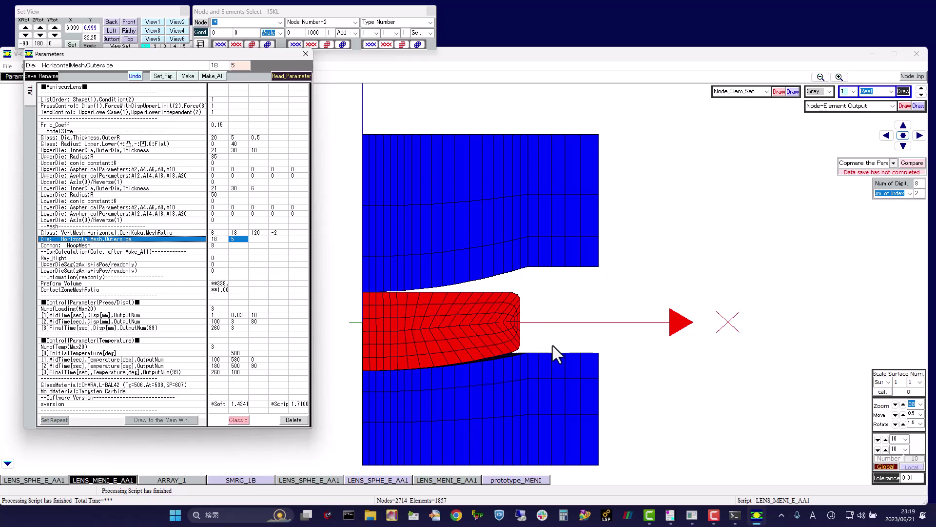
{"action": "left_click_drag", "start_coordinate": [454, 236], "coordinate": [543, 221]}
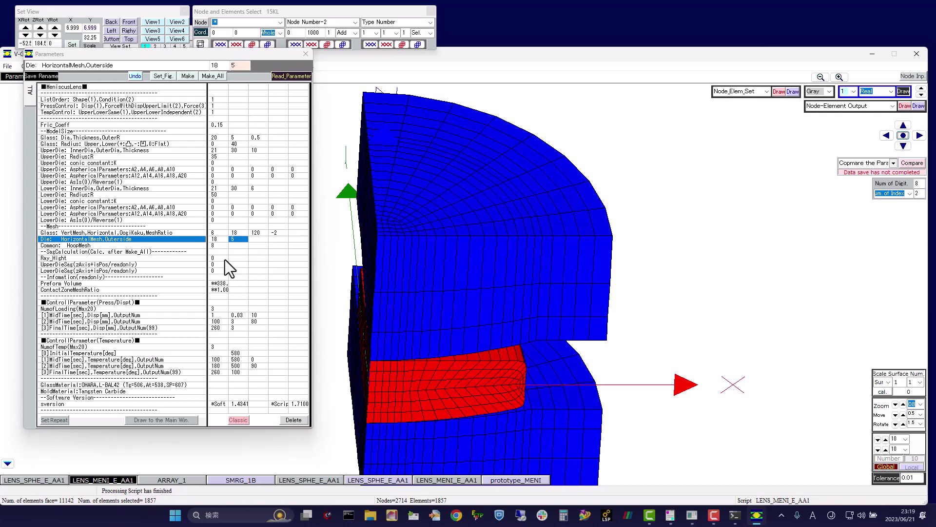
Set the common hoop mesh count to 6 and rebuild the meniscus model.
{"action": "left_click", "coordinate": [217, 245]}
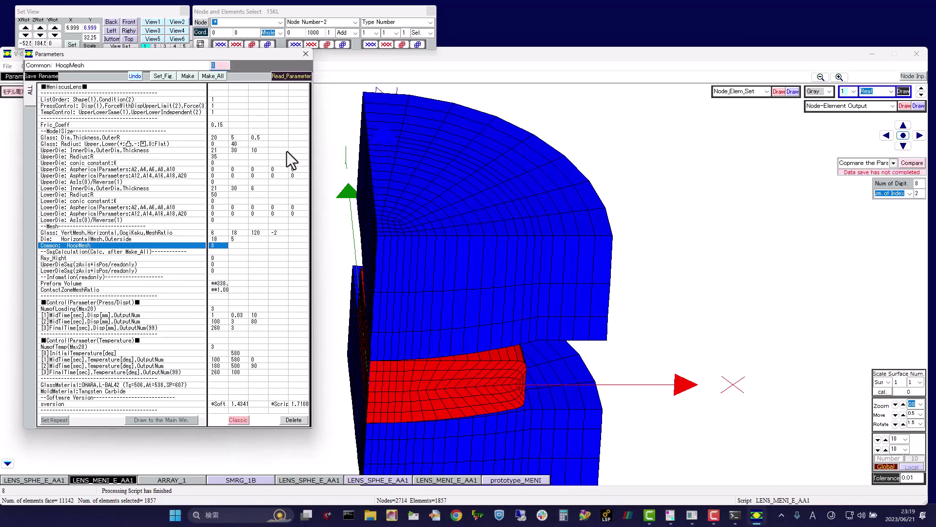
{"action": "left_click", "coordinate": [163, 76]}
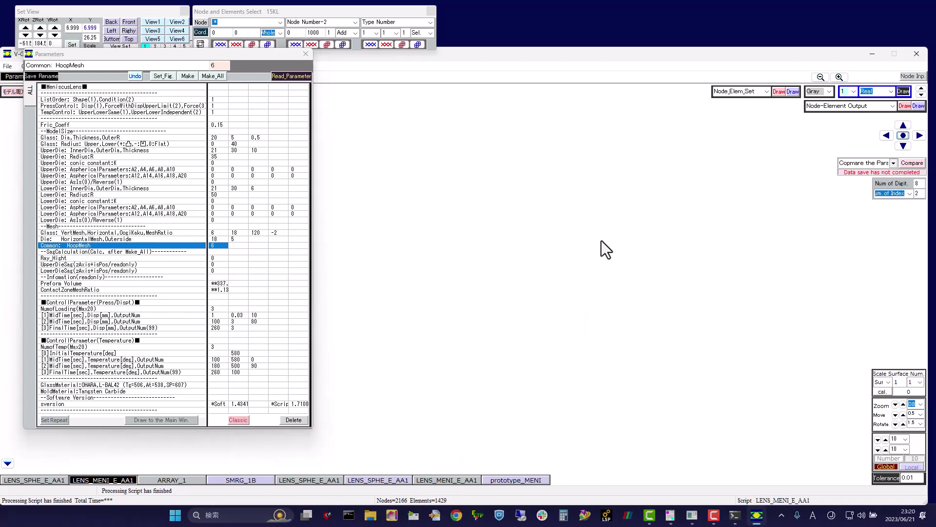
{"action": "left_click_drag", "start_coordinate": [601, 241], "coordinate": [528, 372]}
Open the graph view and examine the temperature curve in Graph-1 and the displacement curve in Graph-2.
{"action": "left_click", "coordinate": [165, 66]}
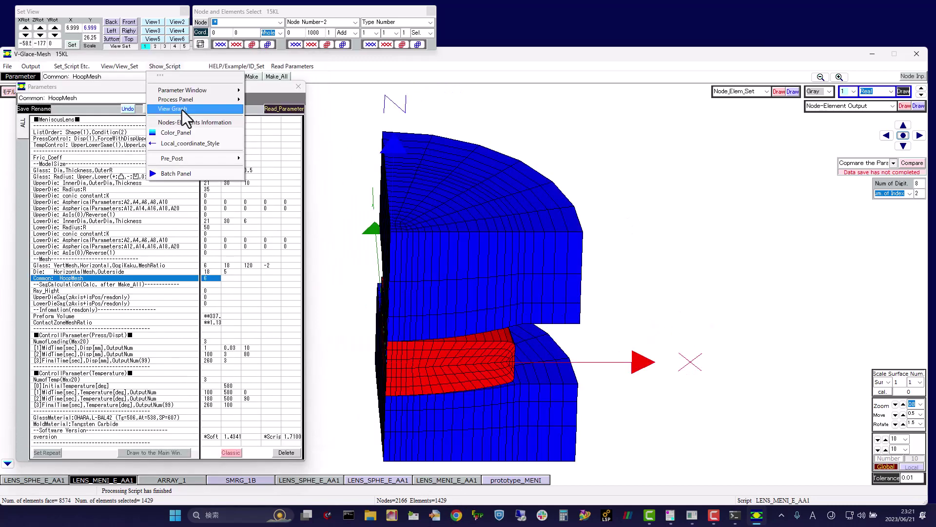
{"action": "left_click", "coordinate": [189, 110]}
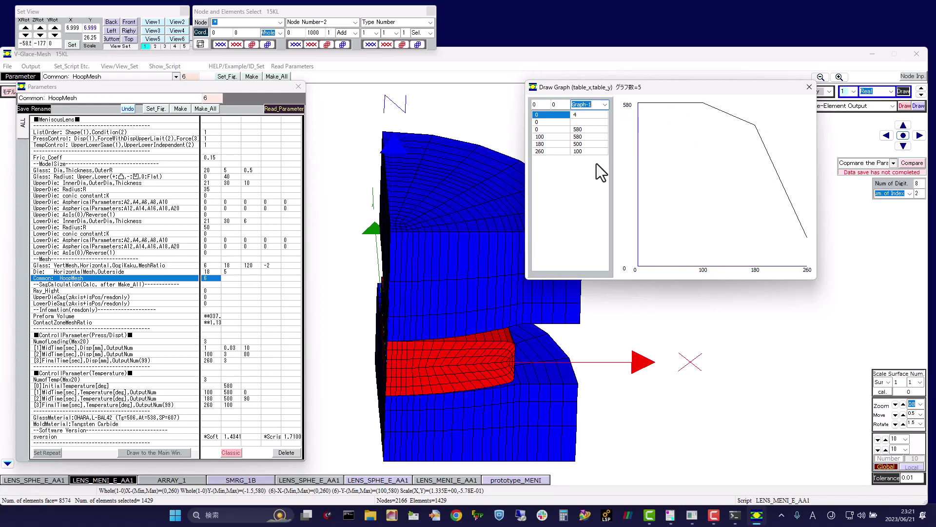
{"action": "left_click", "coordinate": [606, 104]}
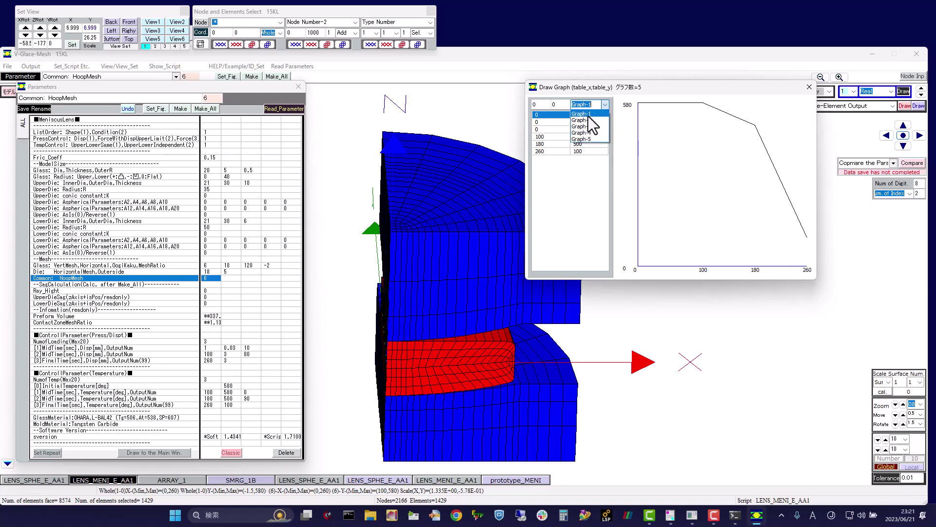
{"action": "left_click", "coordinate": [588, 120]}
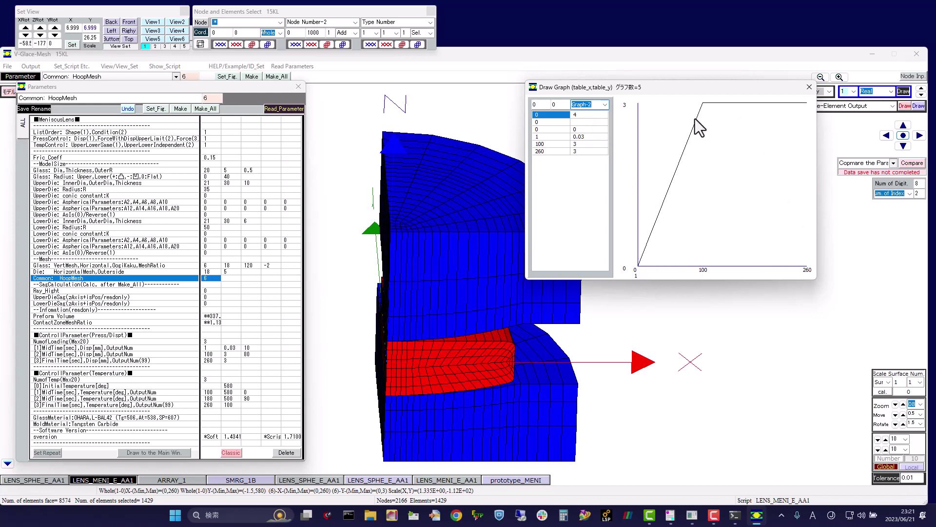
{"action": "mouse_move", "coordinate": [434, 209]}
{"action": "left_mouse_down"}
{"action": "mouse_move", "coordinate": [451, 163]}
{"action": "mouse_move", "coordinate": [452, 179]}
{"action": "left_mouse_up"}
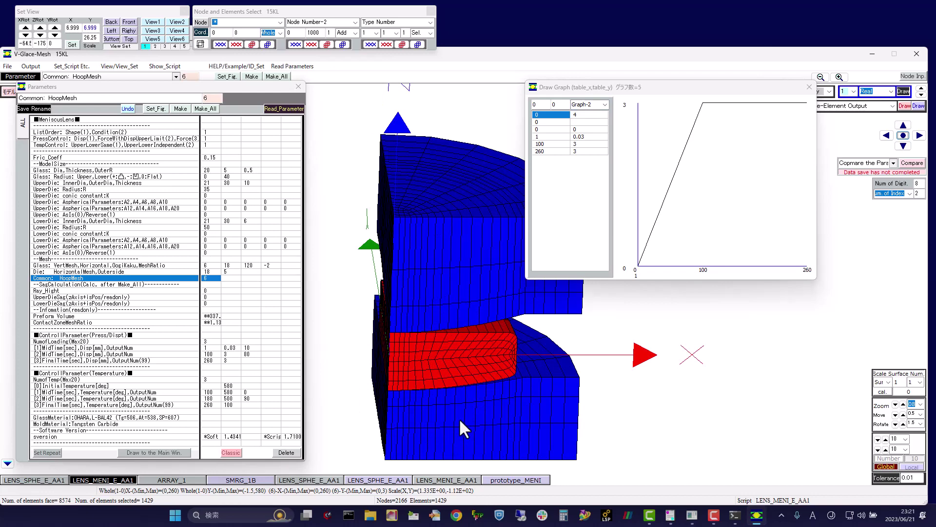
Set the temperature of the second mid-time control point to 450 and regenerate the whole model.
{"action": "left_click", "coordinate": [228, 399]}
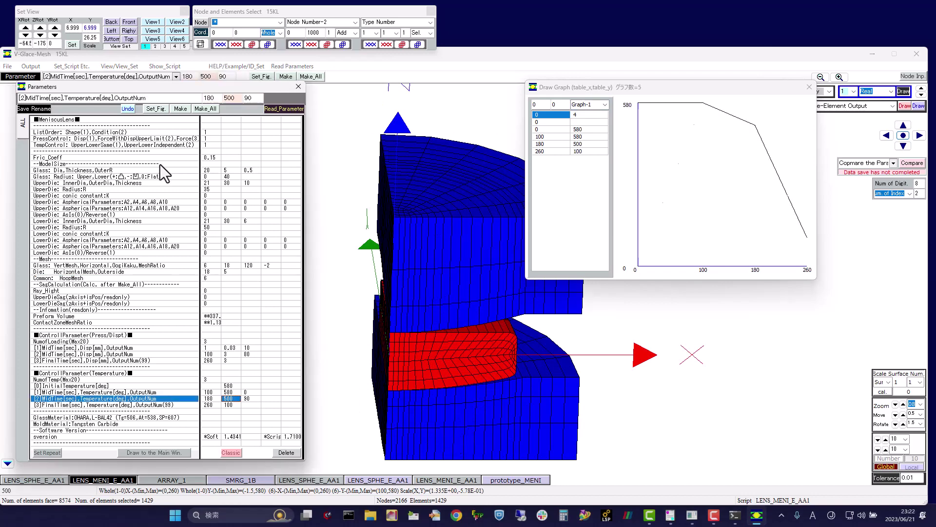
{"action": "left_click", "coordinate": [230, 98]}
{"action": "type", "text": "450"}
{"action": "left_click", "coordinate": [158, 110]}
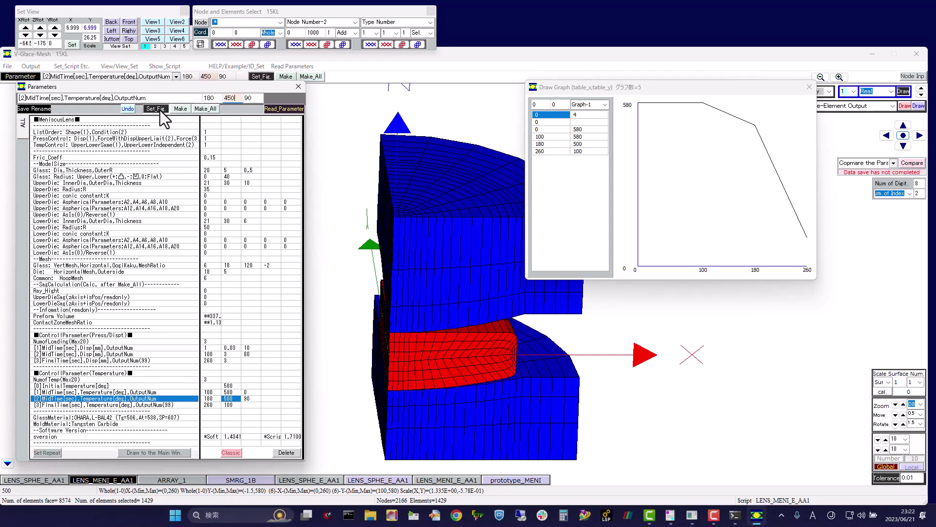
{"action": "left_click", "coordinate": [206, 108]}
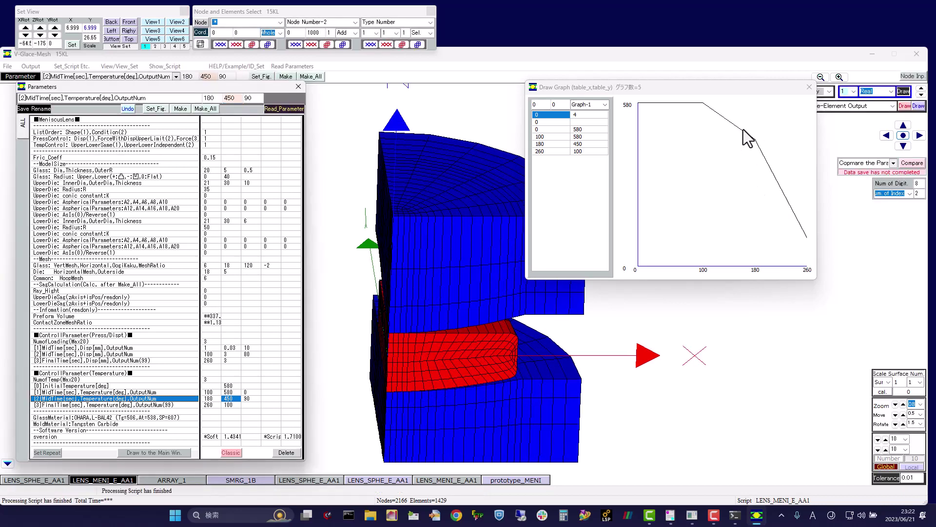
Restore the second mid-time temperature to 500 and close the graph window.
{"action": "left_click", "coordinate": [212, 88]}
{"action": "key", "text": "Return"}
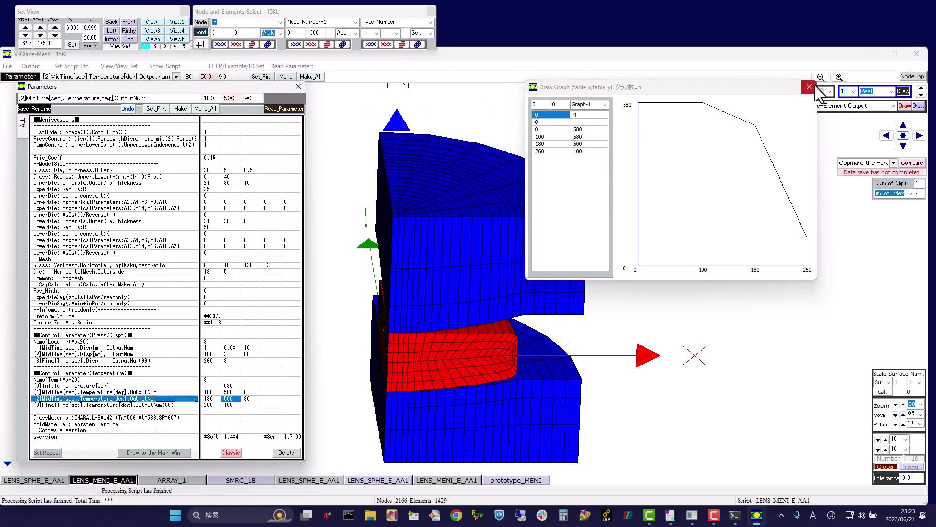
{"action": "left_click", "coordinate": [809, 88]}
Save the model as a new unv file named test in the Meniscus folder under work_Vglace.
{"action": "left_click", "coordinate": [33, 66]}
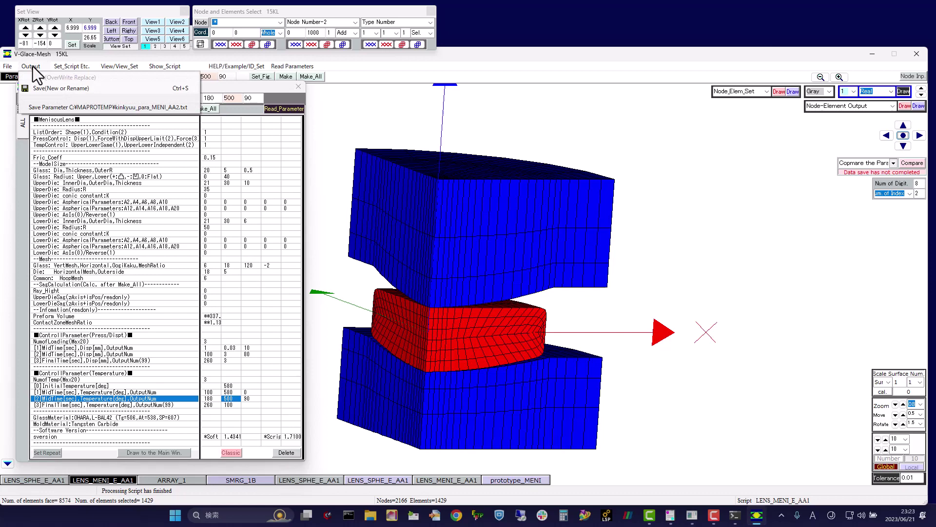
{"action": "left_click", "coordinate": [51, 85]}
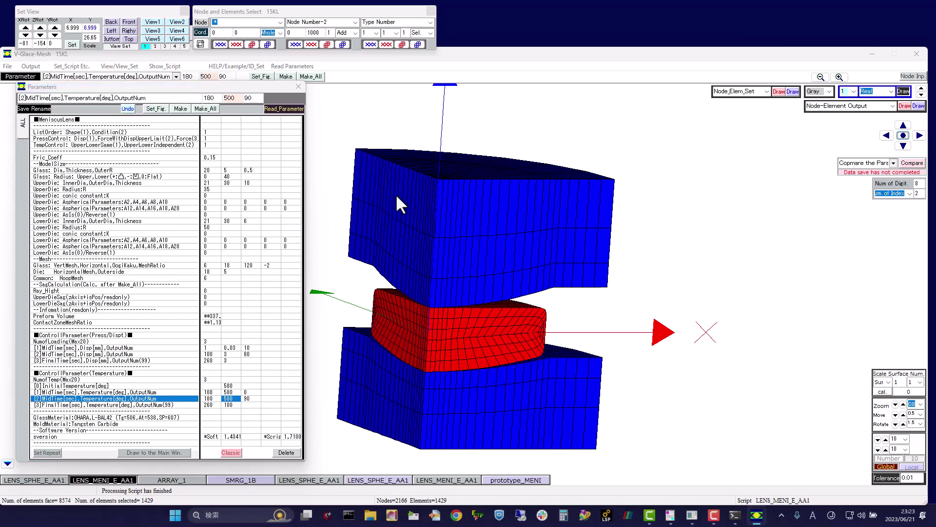
{"action": "left_click", "coordinate": [212, 100]}
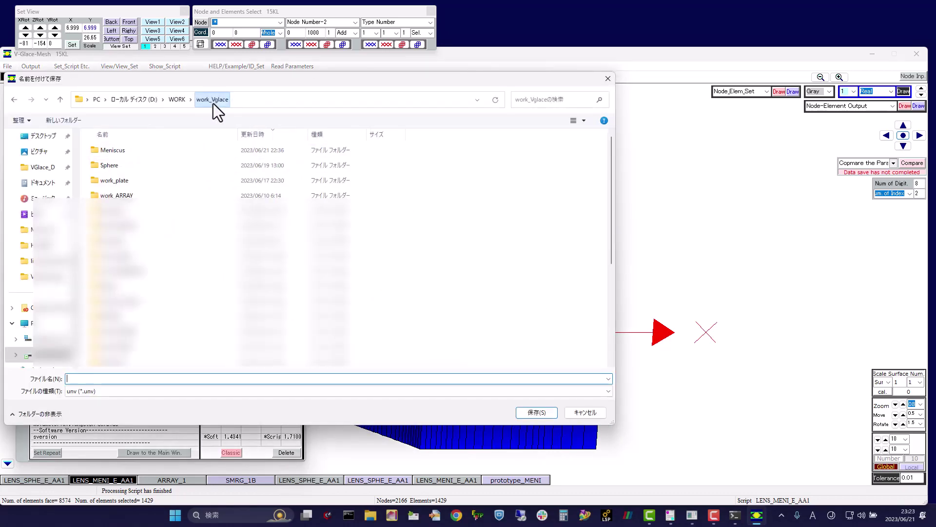
{"action": "double_click", "coordinate": [193, 151]}
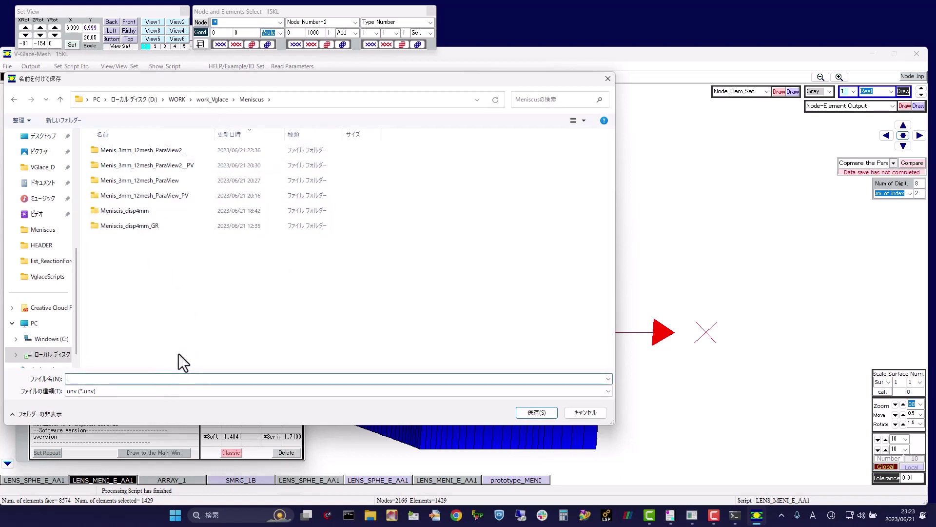
{"action": "type", "text": "test"}
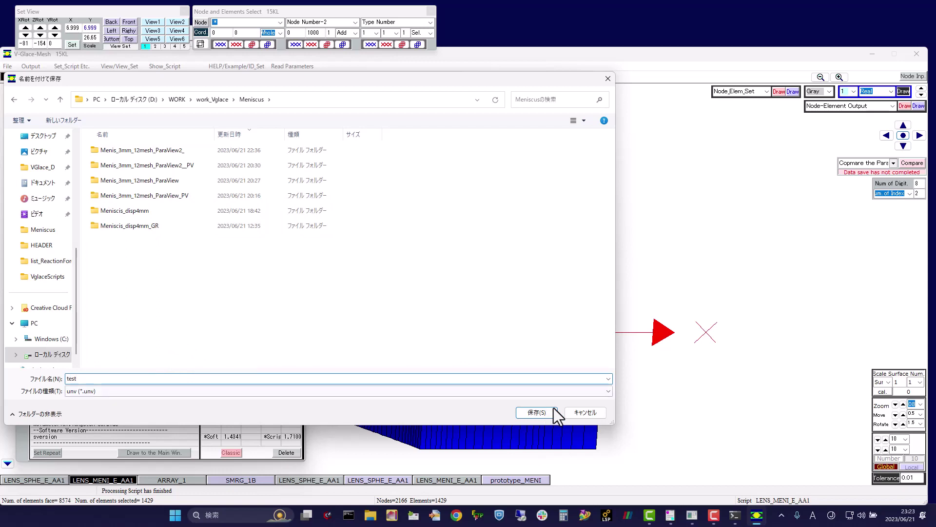
{"action": "left_click", "coordinate": [535, 412]}
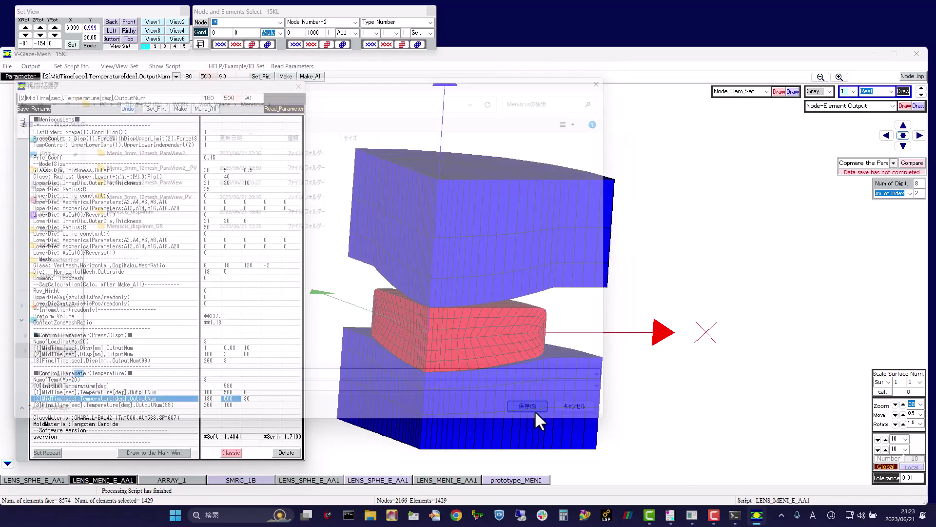
{"action": "left_click", "coordinate": [484, 270]}
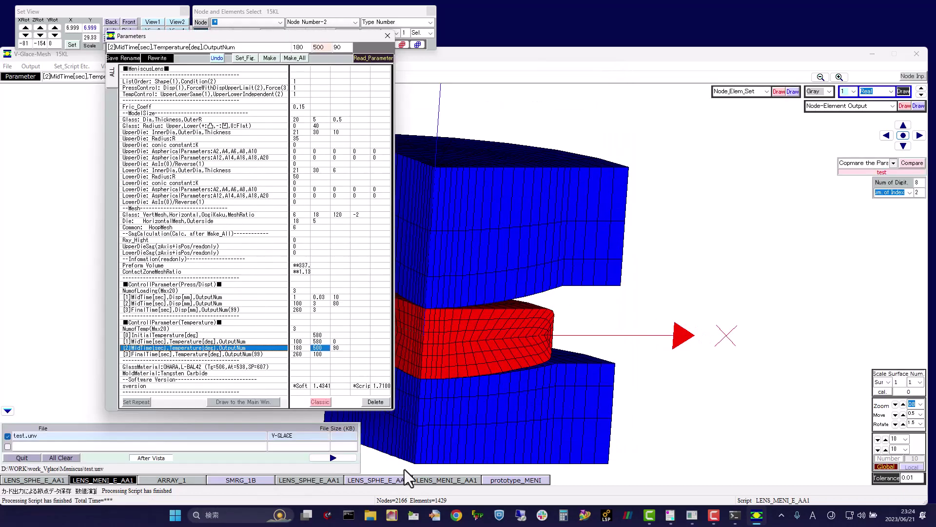
Start the V-Glace calculation for test.unv, then narrow its PowerShell window and move it clear of the model.
{"action": "left_click", "coordinate": [332, 458]}
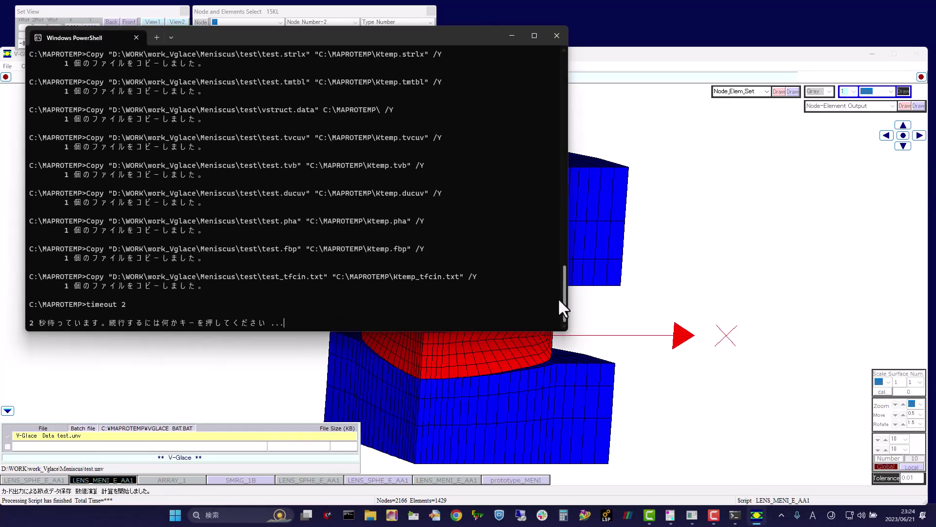
{"action": "left_click_drag", "start_coordinate": [569, 300], "coordinate": [514, 299]}
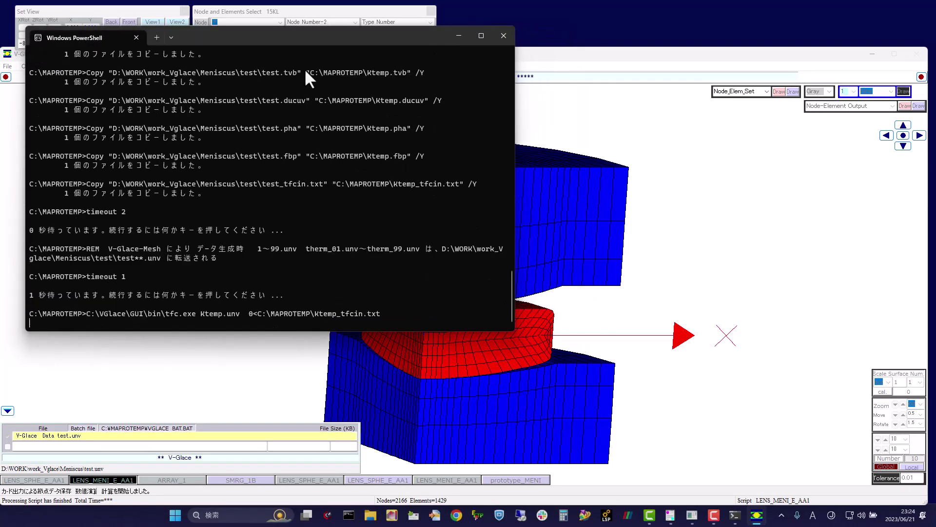
{"action": "left_click_drag", "start_coordinate": [306, 36], "coordinate": [290, 23]}
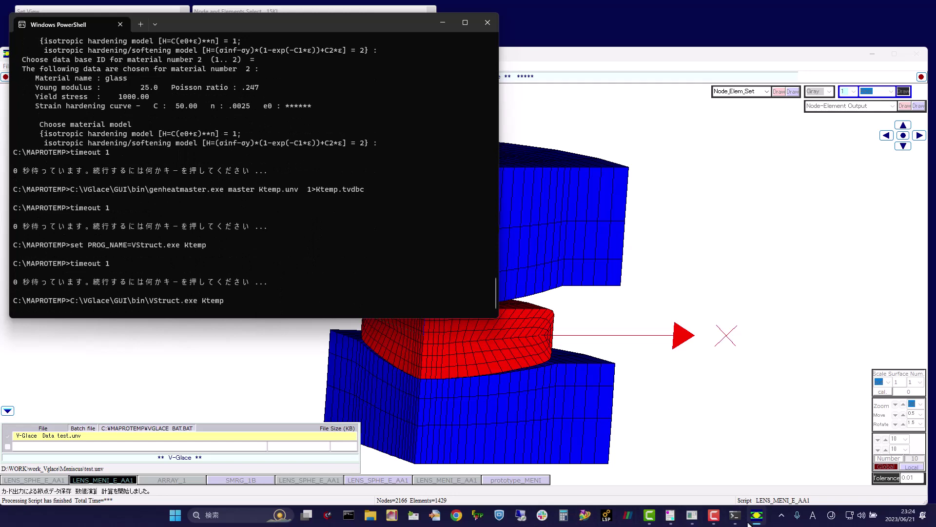
Bring up the cmd.exe monitoring console, narrow it and place it beside the solver's PowerShell window.
{"action": "mouse_move", "coordinate": [735, 520]}
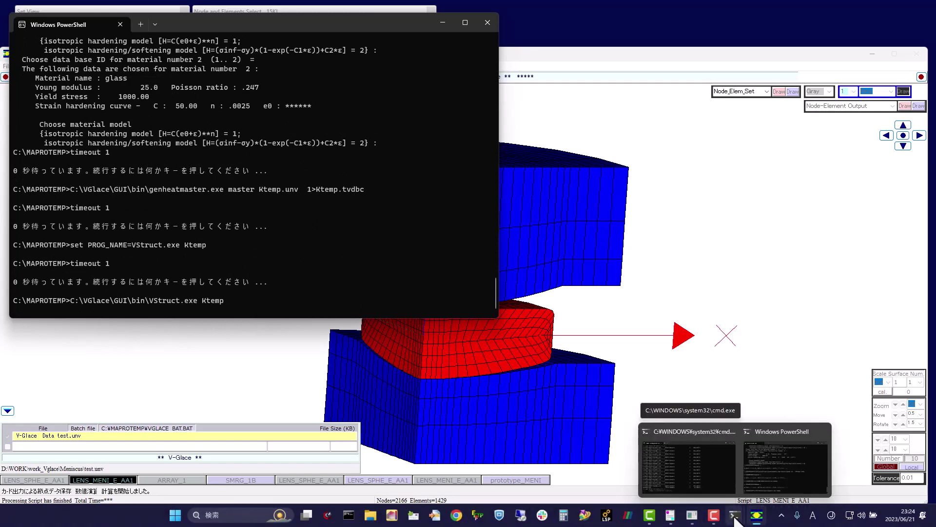
{"action": "left_click", "coordinate": [691, 431]}
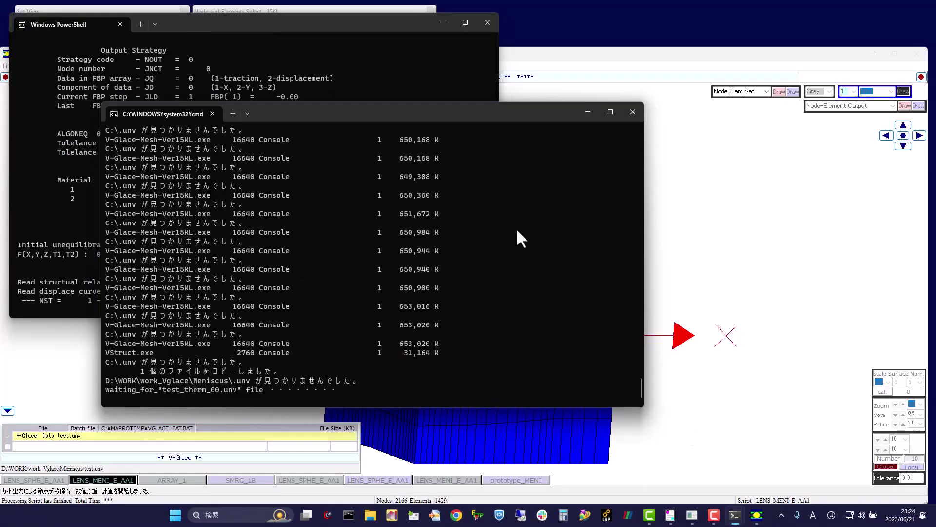
{"action": "left_click_drag", "start_coordinate": [490, 116], "coordinate": [726, 118]}
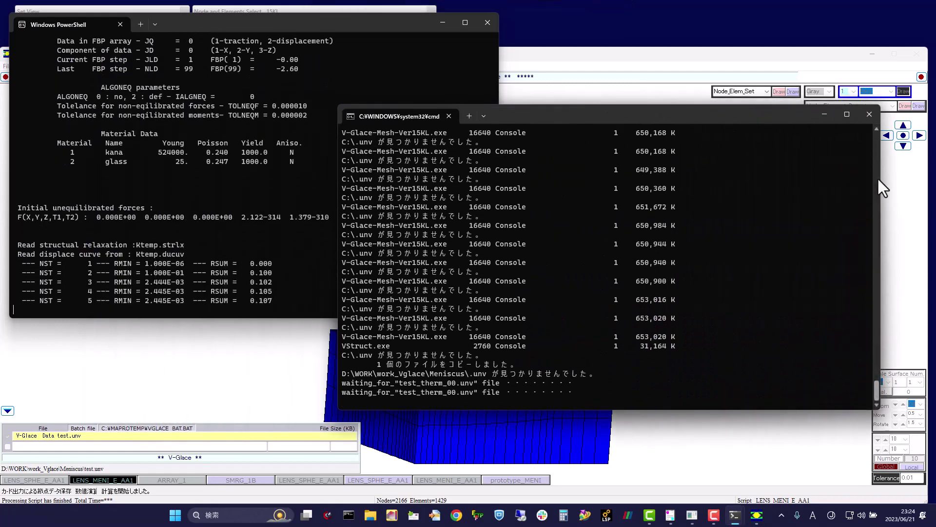
{"action": "left_click_drag", "start_coordinate": [884, 178], "coordinate": [740, 205]}
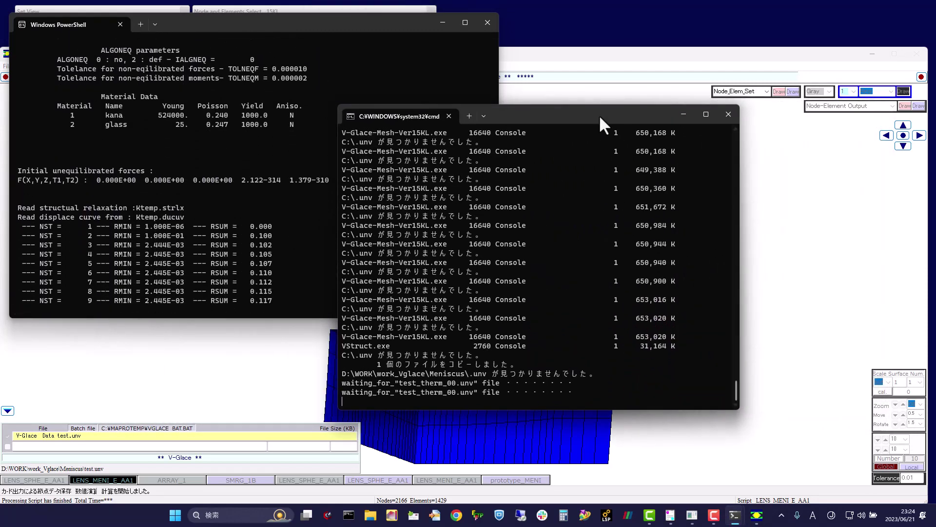
{"action": "left_click_drag", "start_coordinate": [599, 115], "coordinate": [787, 112]}
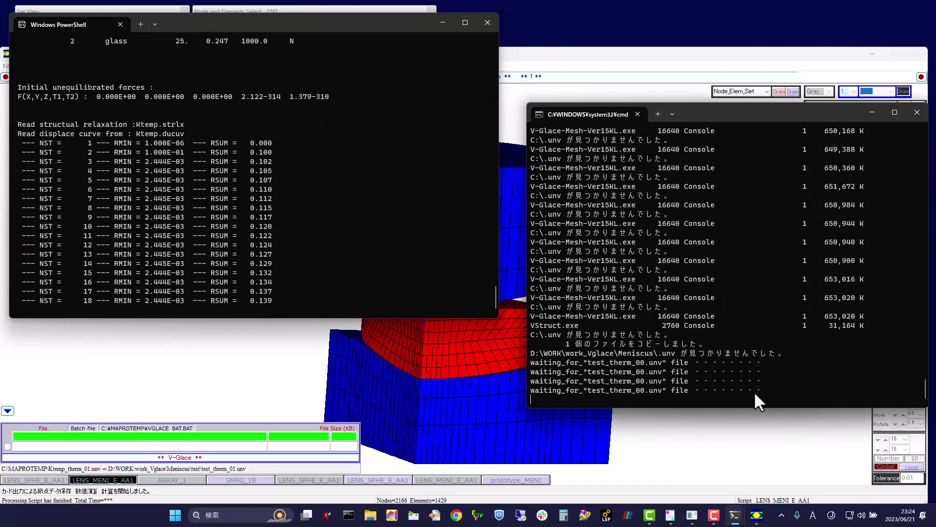
{"action": "left_click_drag", "start_coordinate": [756, 111], "coordinate": [755, 39]}
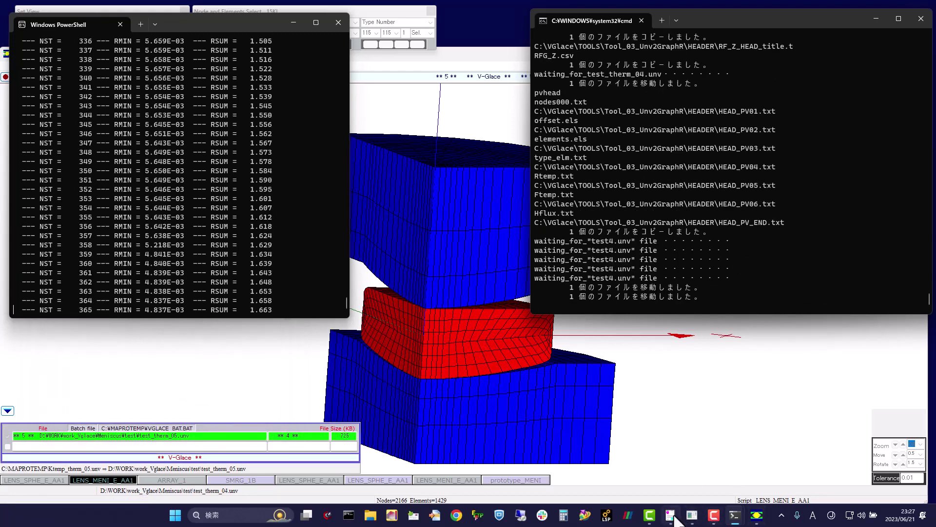
Launch V-Glace-Post from the V-Glace Controller and open RFD_test_Graph.csv from test_PV's list_ReactionForce folder in the Meniscus directory.
{"action": "left_click", "coordinate": [695, 518]}
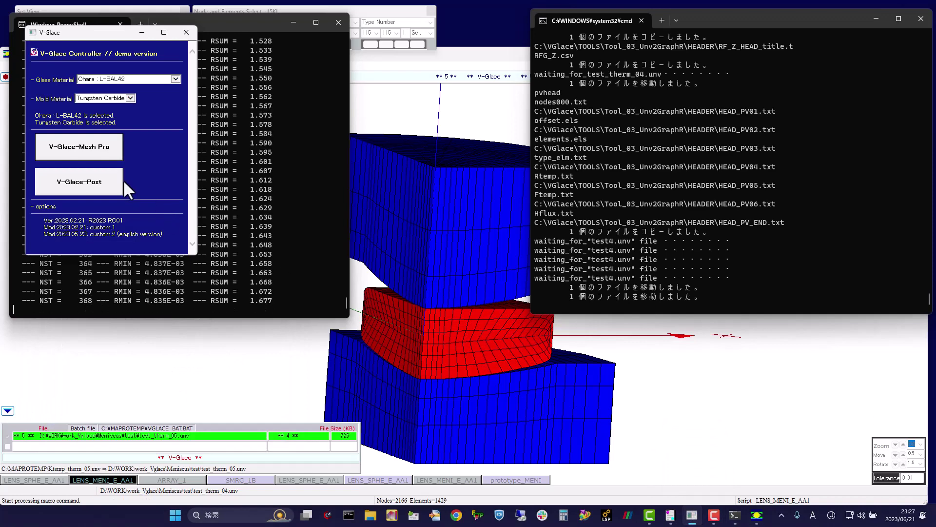
{"action": "left_click", "coordinate": [89, 180]}
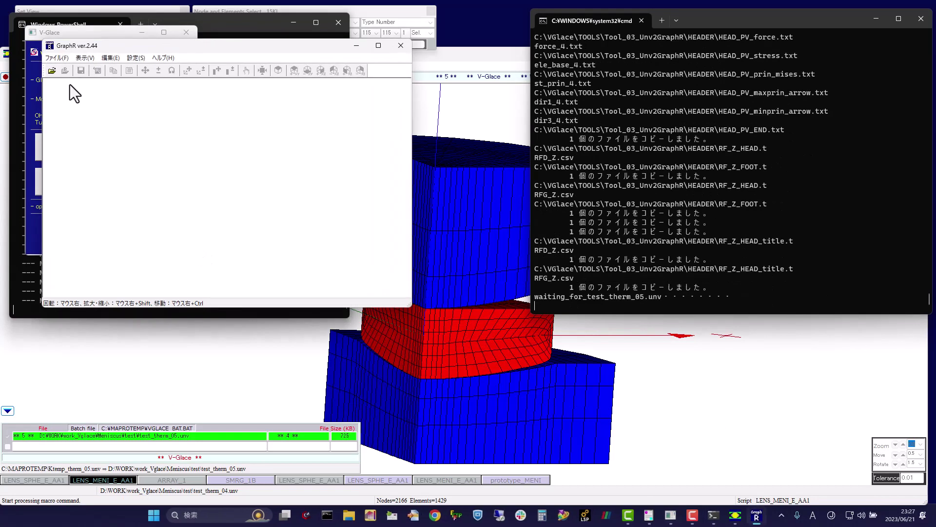
{"action": "left_click", "coordinate": [51, 70]}
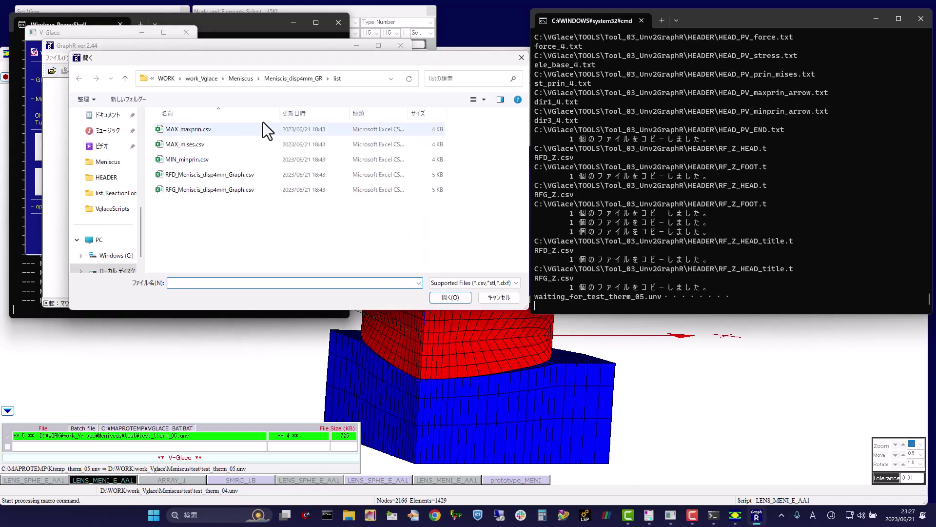
{"action": "left_click", "coordinate": [246, 80]}
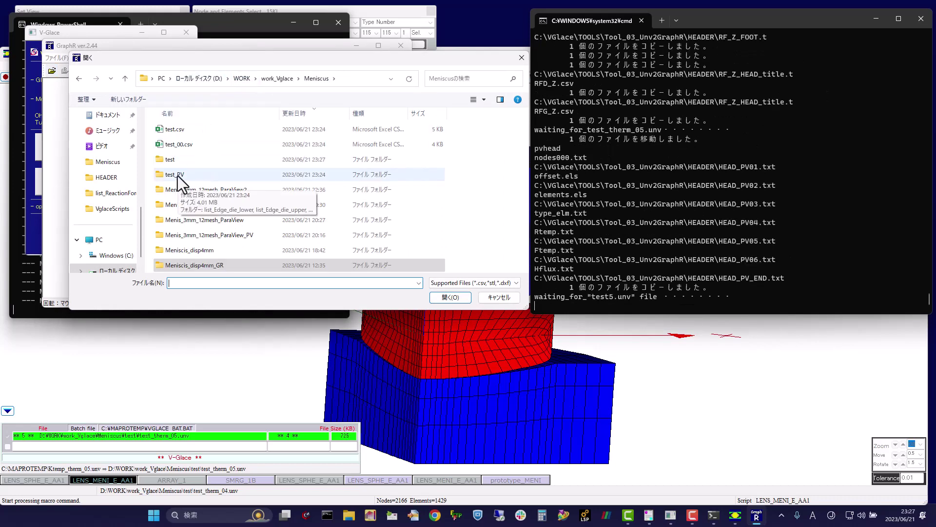
{"action": "double_click", "coordinate": [199, 159]}
{"action": "double_click", "coordinate": [239, 132]}
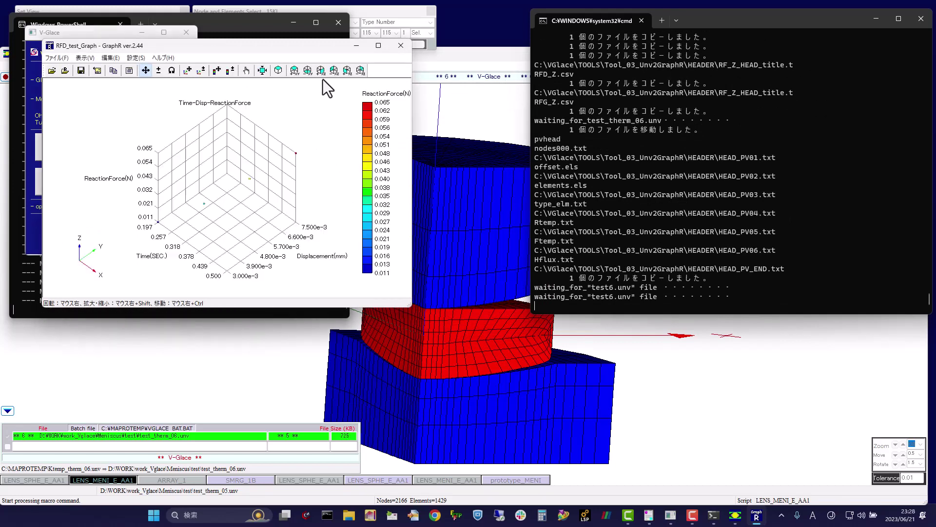
View the reaction force against time in a flat XZ view, enlarge the GraphR window and reload the graph data.
{"action": "left_click", "coordinate": [321, 71]}
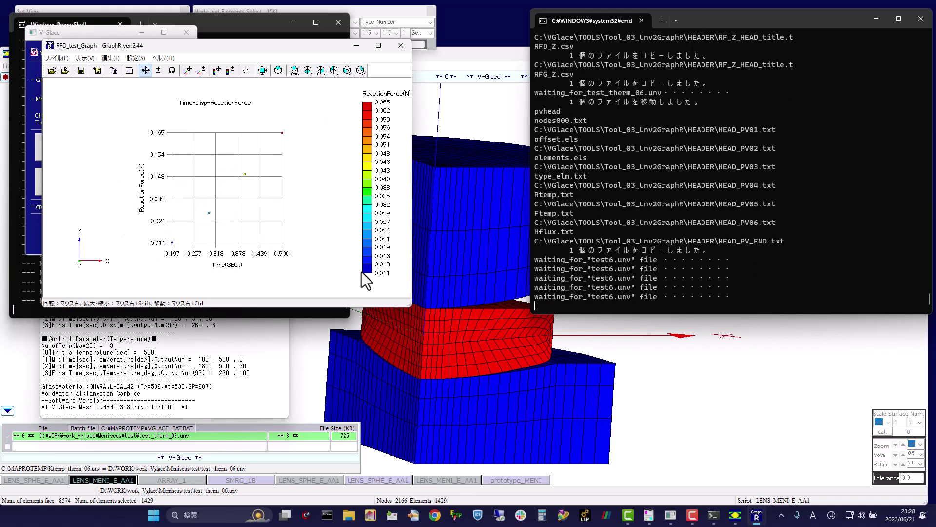
{"action": "left_click_drag", "start_coordinate": [406, 305], "coordinate": [616, 482]}
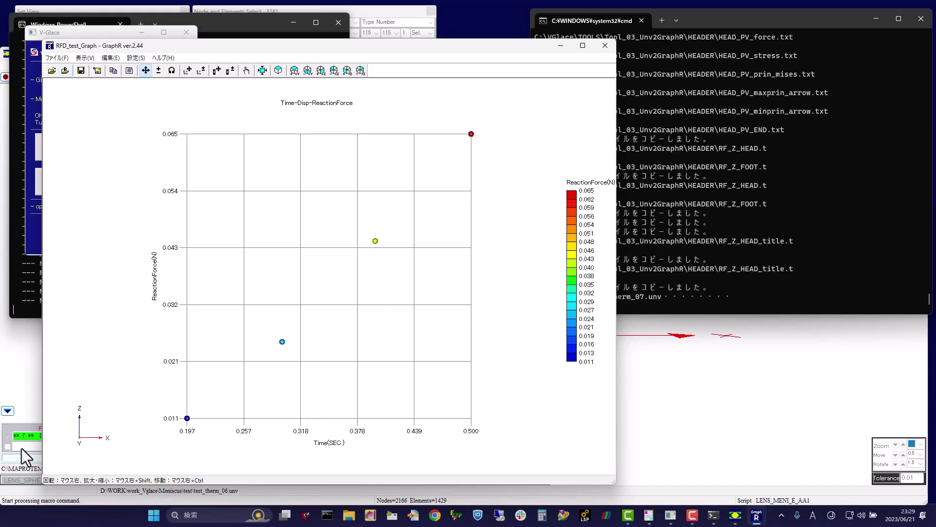
{"action": "left_click", "coordinate": [68, 71]}
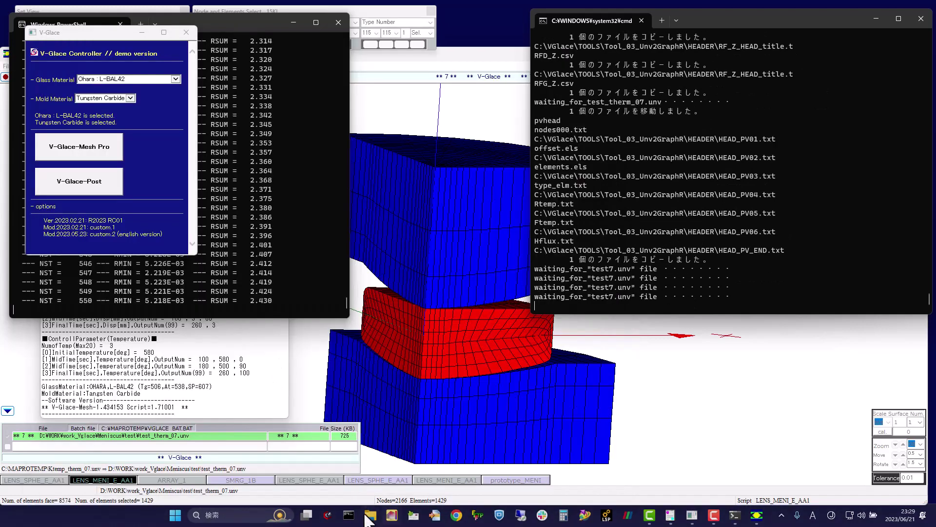
In File Explorer, browse to D:\WORK\work_Vglace\Meniscus\test_PV\list_ReactionForce and open RFD_Z.csv in Excel.
{"action": "left_click", "coordinate": [370, 515]}
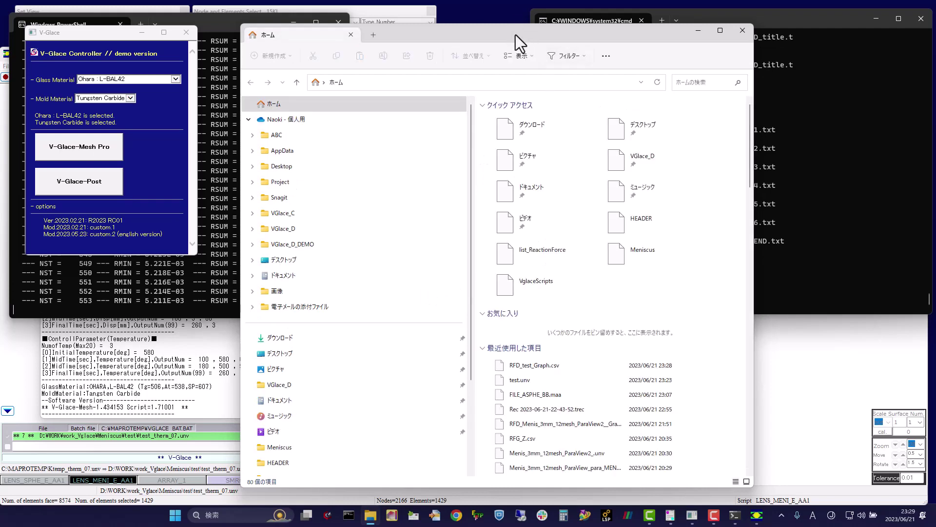
{"action": "left_click_drag", "start_coordinate": [516, 34], "coordinate": [352, 32]}
{"action": "scroll", "coordinate": [190, 293], "scroll_direction": "down", "scroll_amount": 5}
{"action": "left_click", "coordinate": [128, 459]}
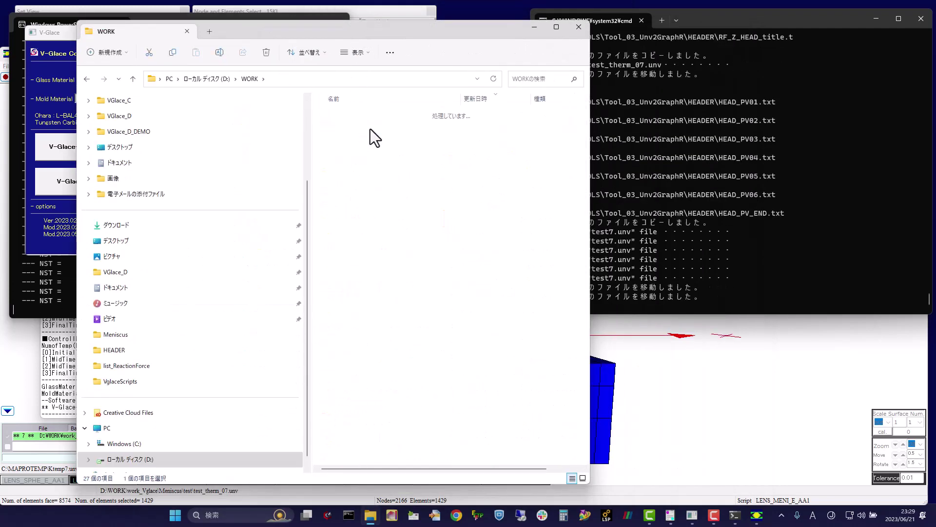
{"action": "double_click", "coordinate": [370, 129]}
{"action": "double_click", "coordinate": [358, 115]}
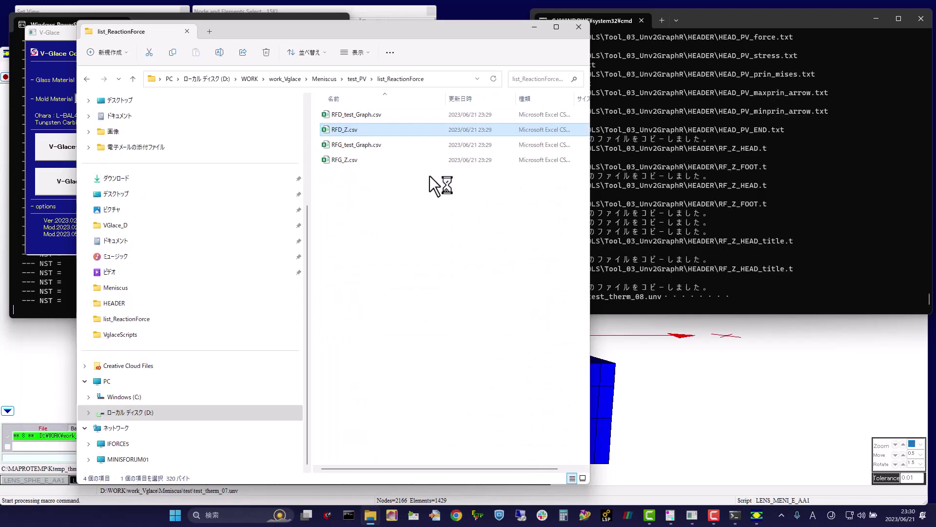
{"action": "key", "text": "Return"}
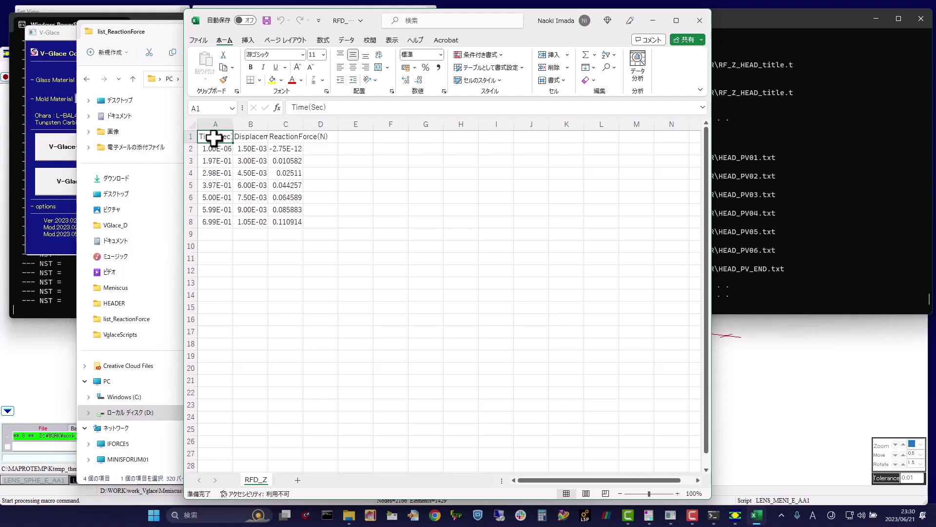
Plot the ReactionForce(N) column against Time(Sec) as a scatter chart with smooth lines and markers.
{"action": "left_click_drag", "start_coordinate": [213, 138], "coordinate": [225, 222]}
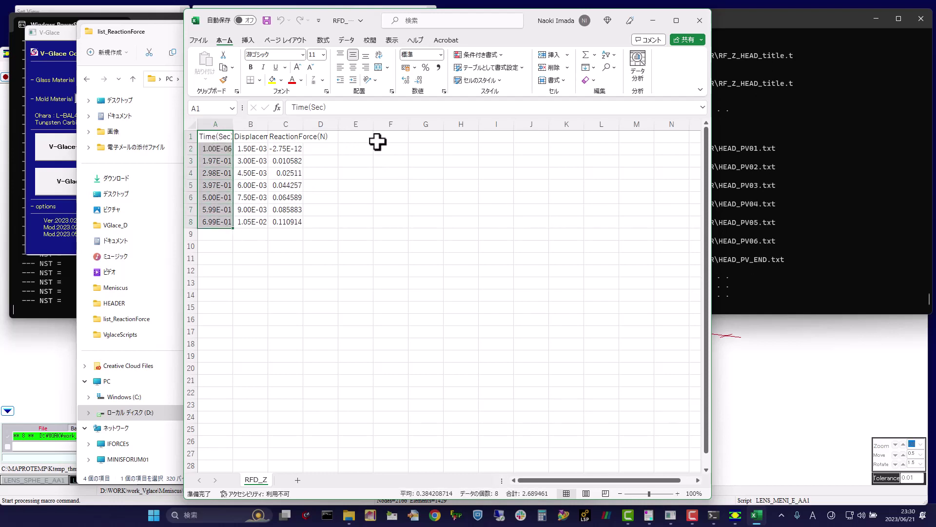
{"action": "left_click_drag", "start_coordinate": [291, 137], "coordinate": [288, 222], "text": "ctrl"}
{"action": "left_click", "coordinate": [248, 40]}
{"action": "left_click", "coordinate": [396, 80]}
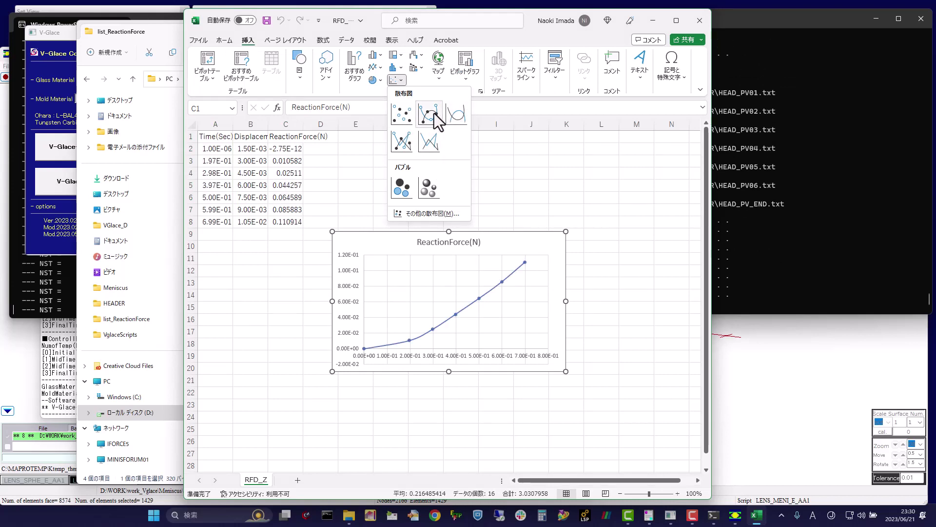
{"action": "left_click", "coordinate": [434, 113]}
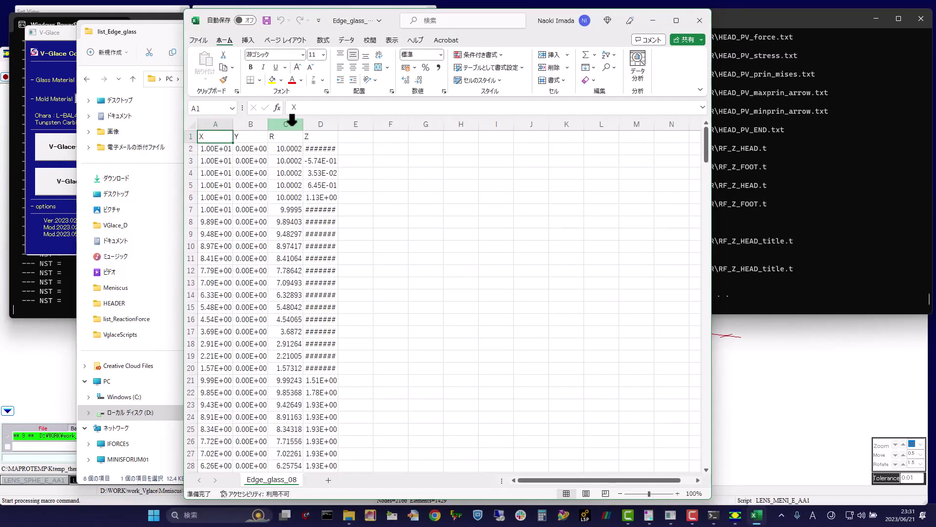
Auto-fit the width of the R and Z columns in the Edge_glass_08 sheet so every value displays in full.
{"action": "left_click_drag", "start_coordinate": [296, 121], "coordinate": [338, 120]}
{"action": "double_click", "coordinate": [338, 120]}
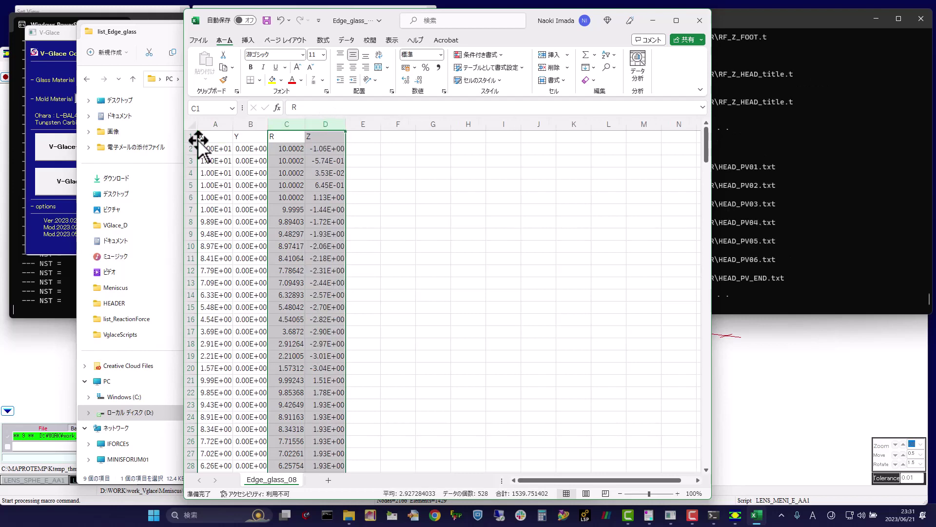
{"action": "left_click", "coordinate": [213, 137]}
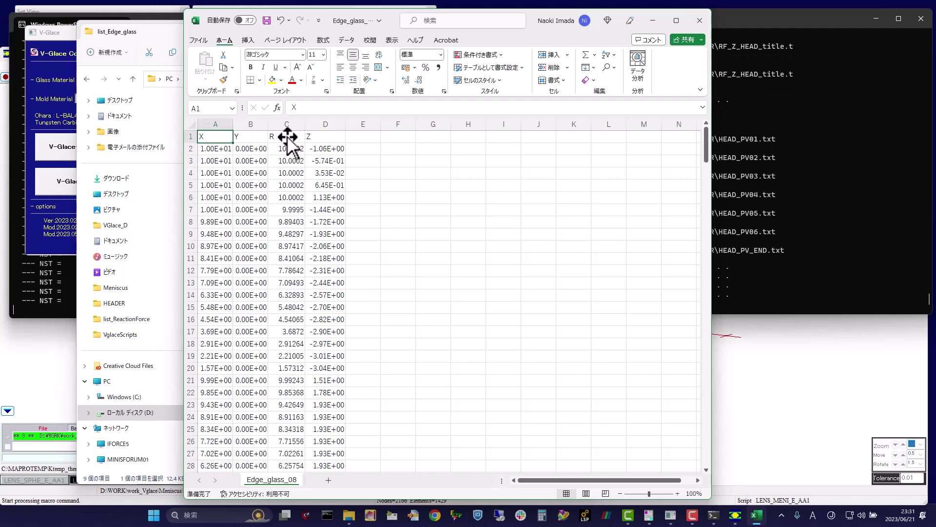
Insert a markers-only scatter chart of Z against R for the glass edge and move it clear of the data columns.
{"action": "left_click_drag", "start_coordinate": [298, 125], "coordinate": [338, 121]}
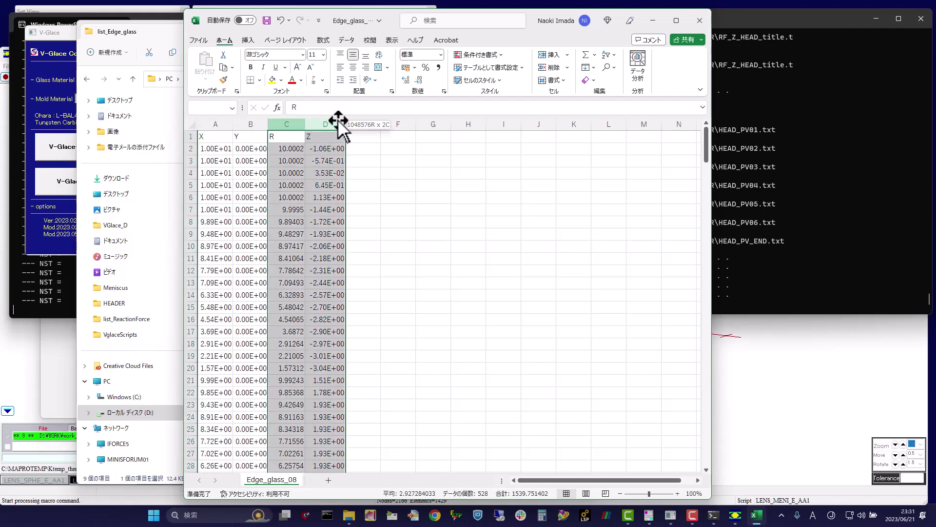
{"action": "left_click", "coordinate": [249, 39]}
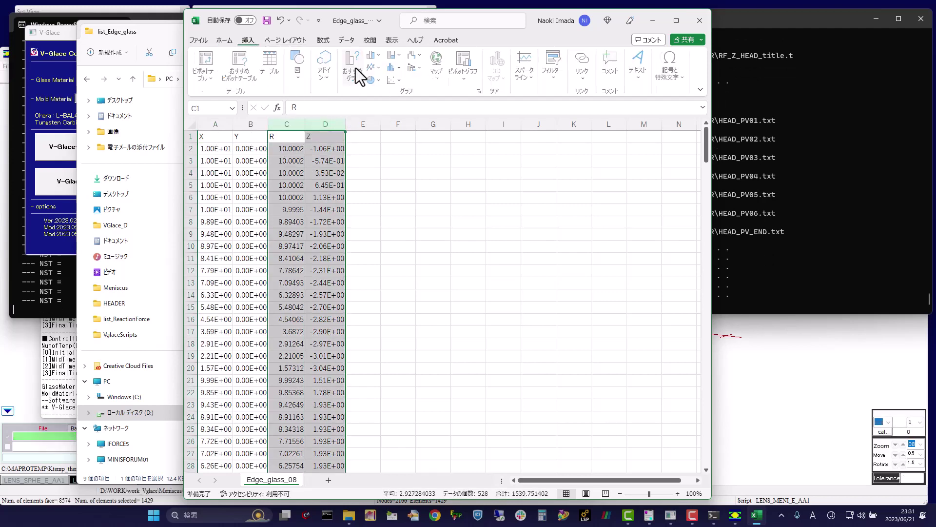
{"action": "left_click", "coordinate": [398, 81]}
{"action": "left_click", "coordinate": [401, 111]}
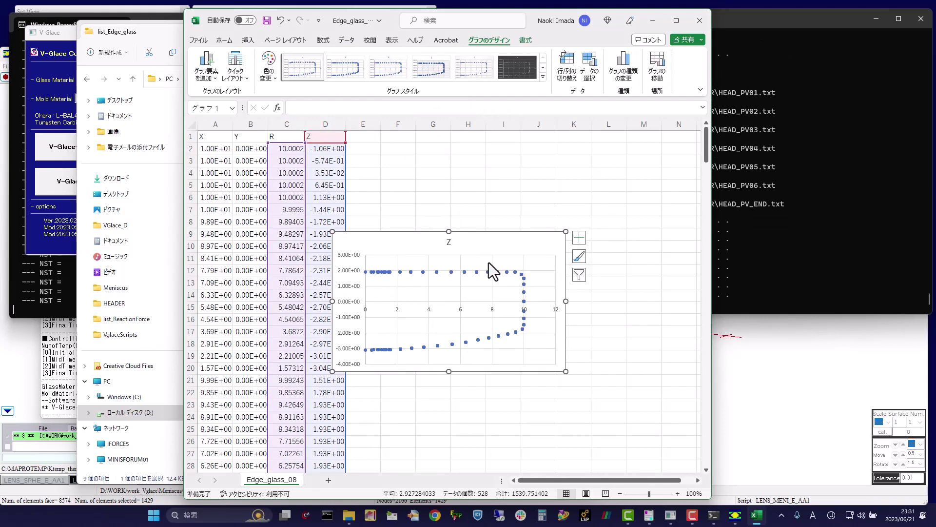
{"action": "left_click_drag", "start_coordinate": [519, 258], "coordinate": [565, 243]}
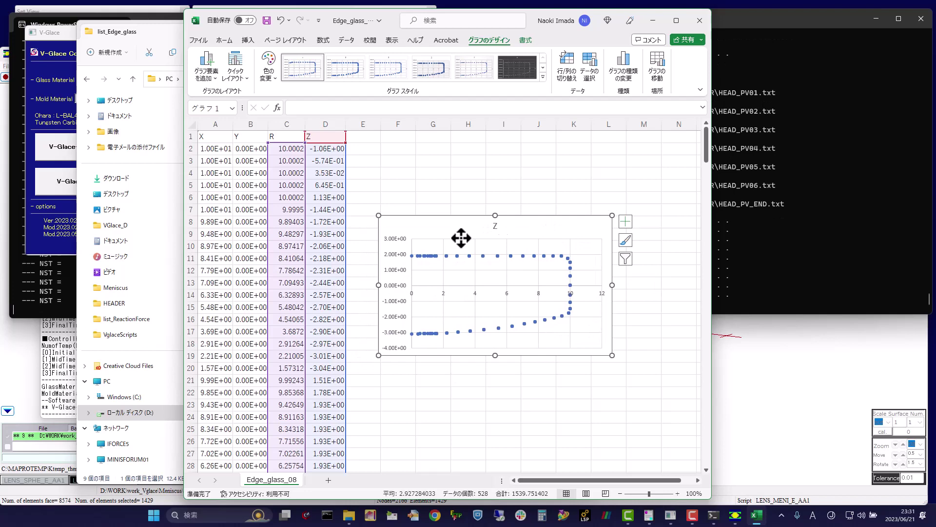
Plot Z against R from Edge_die_upper_08.csv as a markers-only scatter chart, move it off the data, and return to the Edge_glass_08 workbook.
{"action": "left_click", "coordinate": [155, 199]}
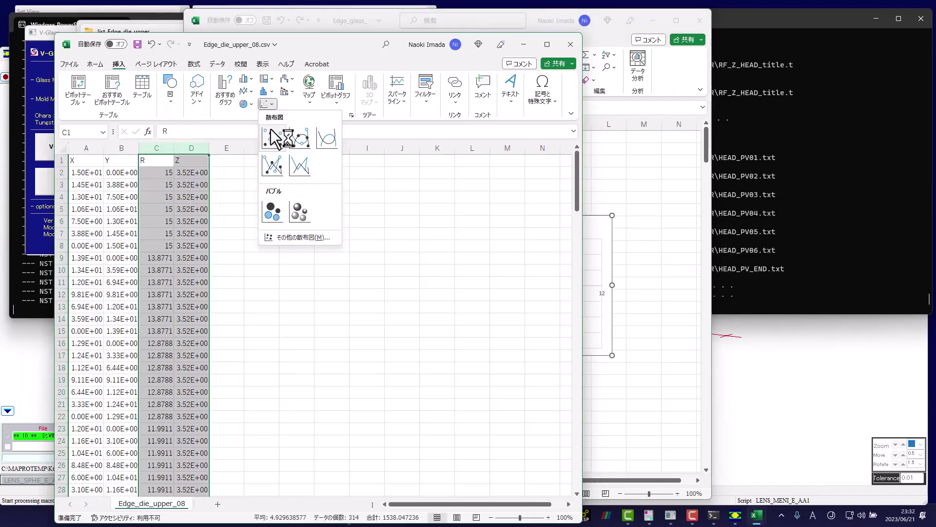
{"action": "left_click", "coordinate": [273, 138]}
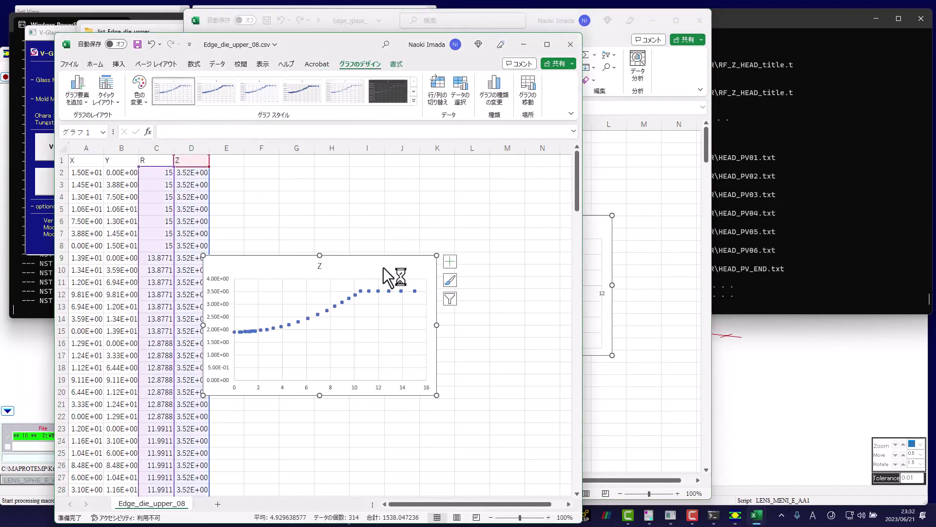
{"action": "left_click_drag", "start_coordinate": [393, 276], "coordinate": [429, 235]}
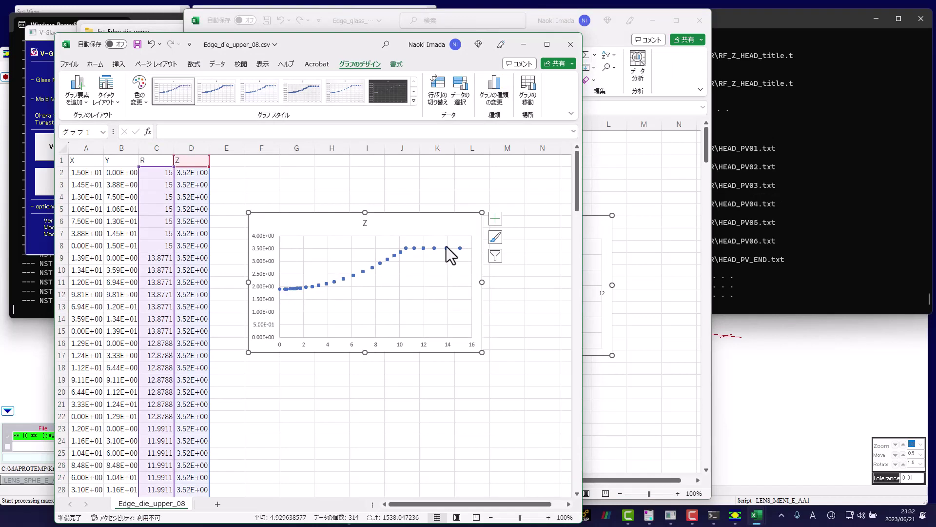
{"action": "left_click", "coordinate": [458, 29]}
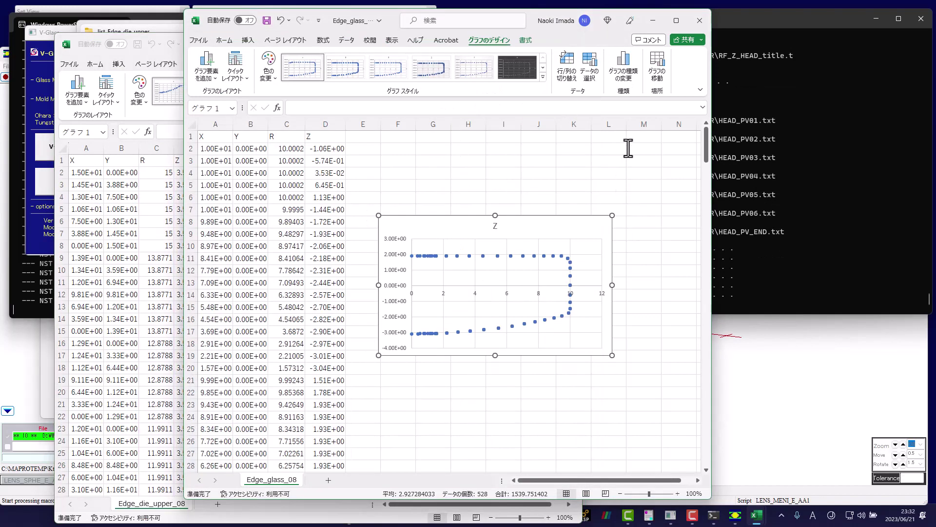
{"action": "left_click", "coordinate": [633, 183]}
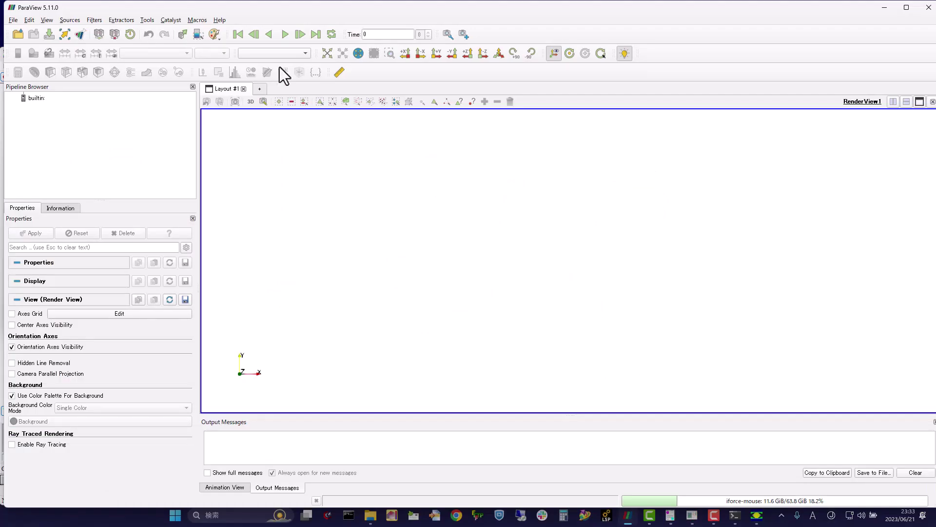
In ParaView, load the test_stress_.vtu file group from the test_PV Stress folder with all of its arrays.
{"action": "left_click", "coordinate": [18, 34]}
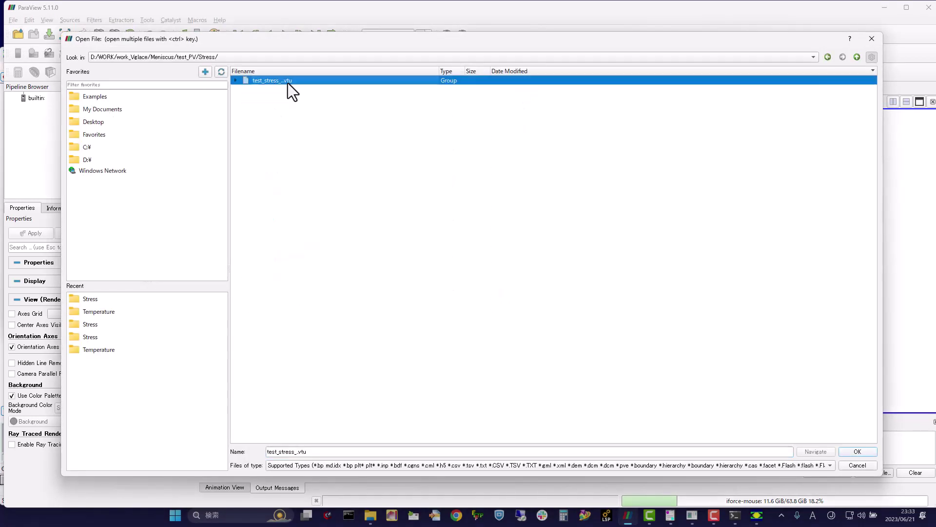
{"action": "double_click", "coordinate": [287, 82]}
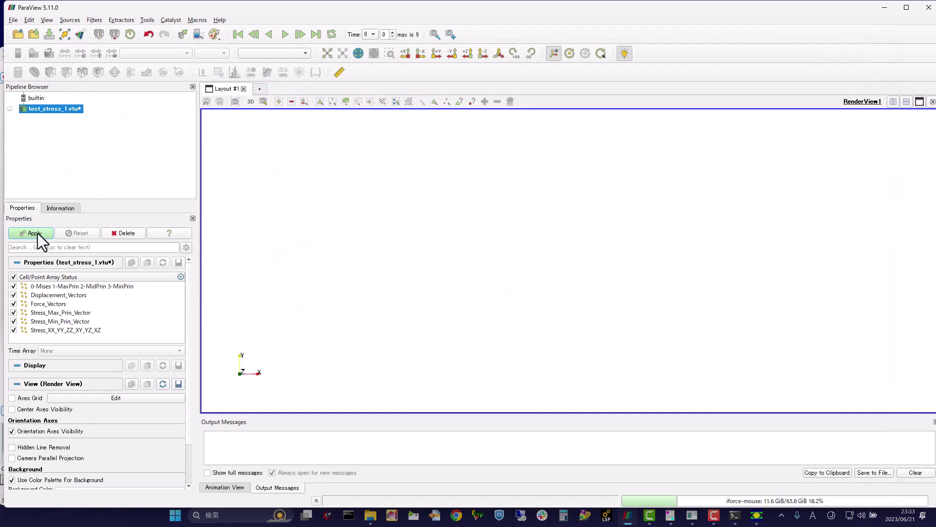
{"action": "key", "text": "ctrl+Return"}
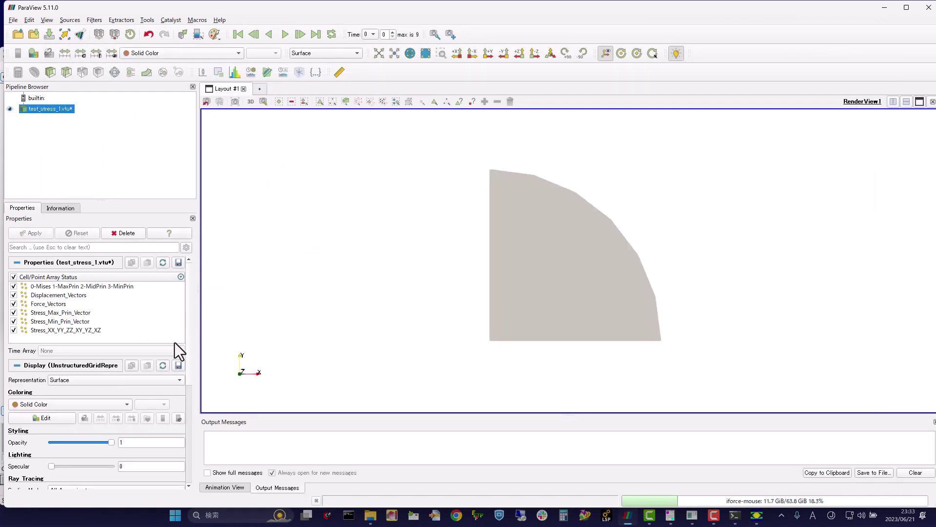
Display the stress model as Surface With Edges in an angled side view showing both dies and the lens.
{"action": "left_click_drag", "start_coordinate": [549, 244], "coordinate": [588, 198]}
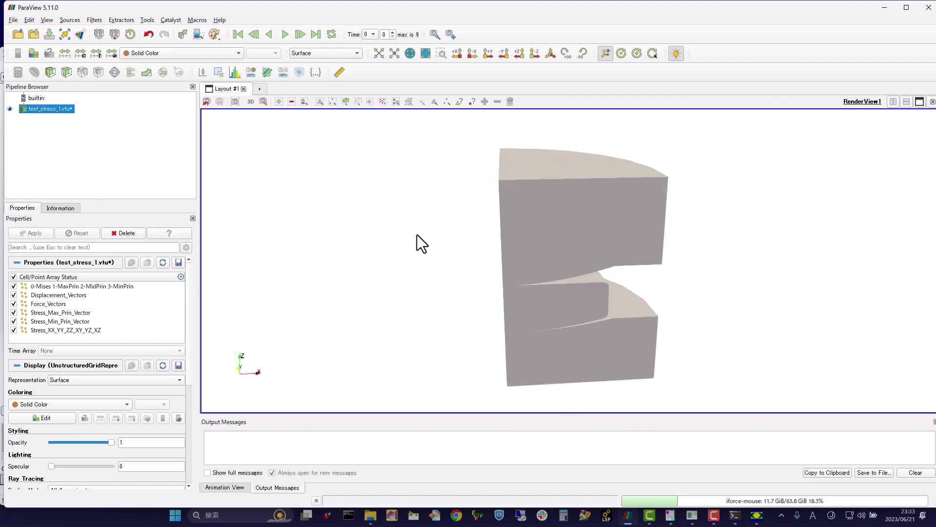
{"action": "left_click", "coordinate": [148, 379]}
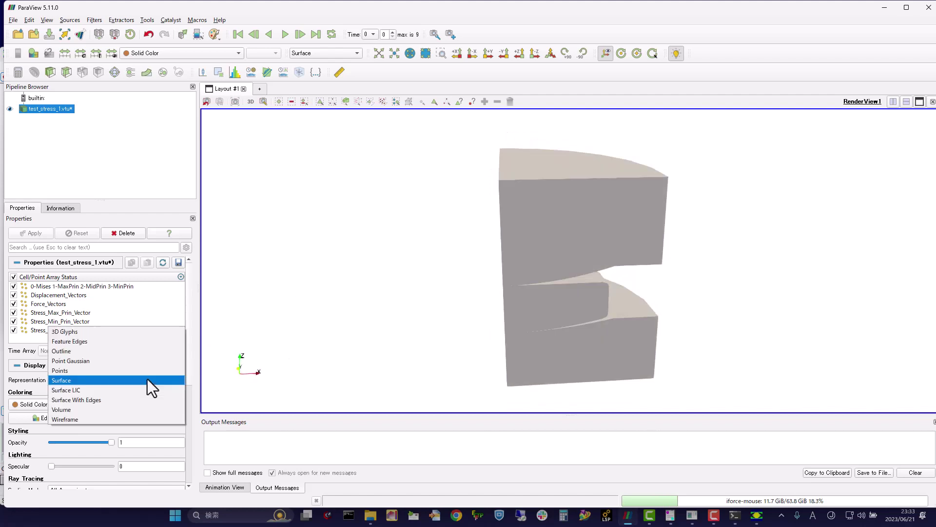
{"action": "left_click", "coordinate": [125, 400]}
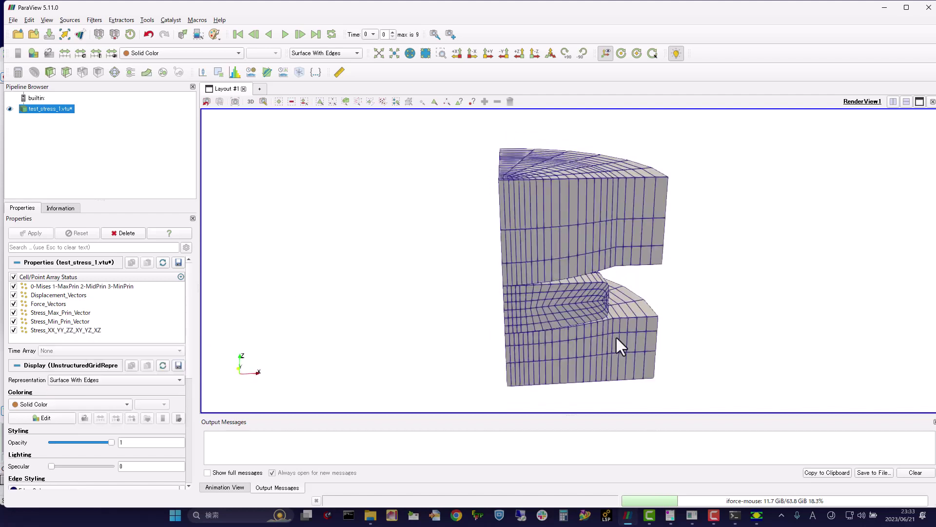
{"action": "left_click_drag", "start_coordinate": [616, 336], "coordinate": [666, 338]}
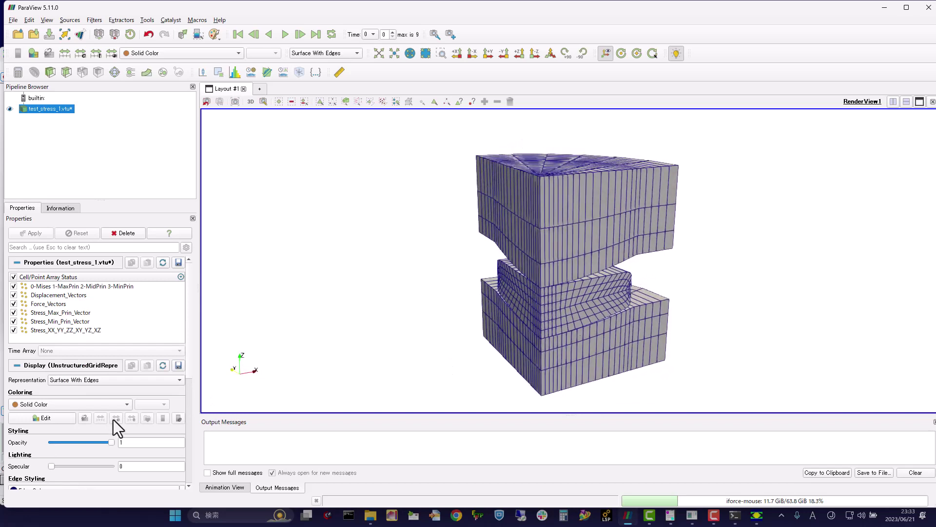
Color the stress model by component 1 of the 0-Mises 1-MaxPrin 2-MidPrin 3-MinPrin array and view it from several side angles.
{"action": "left_click", "coordinate": [66, 403]}
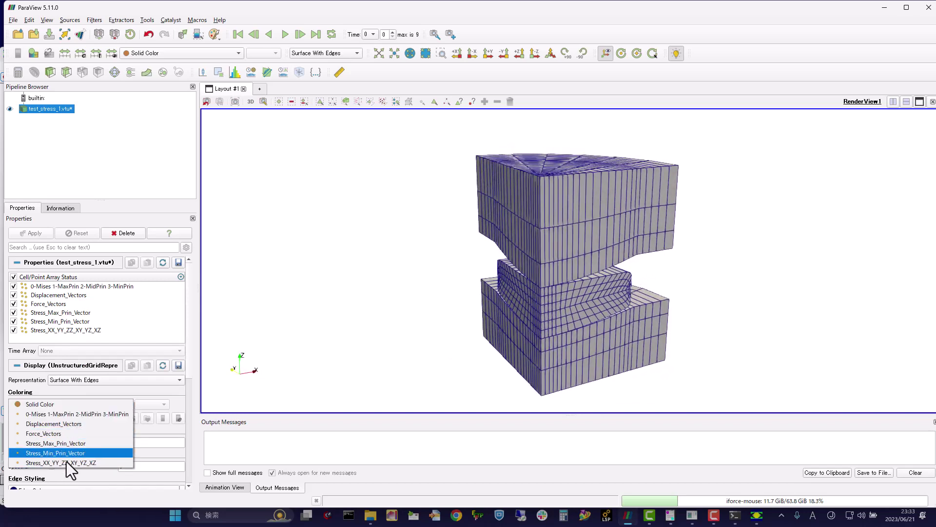
{"action": "left_click", "coordinate": [75, 415]}
{"action": "left_click", "coordinate": [157, 404]}
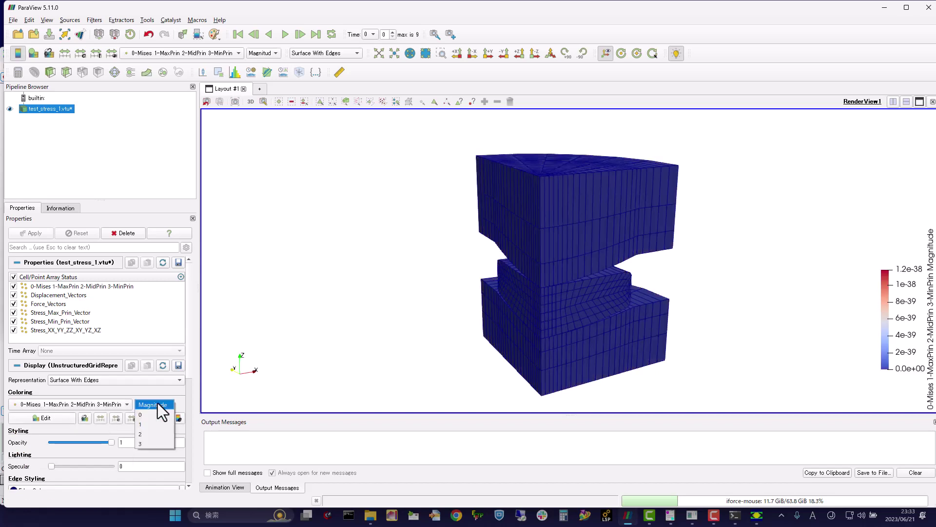
{"action": "left_click", "coordinate": [154, 423]}
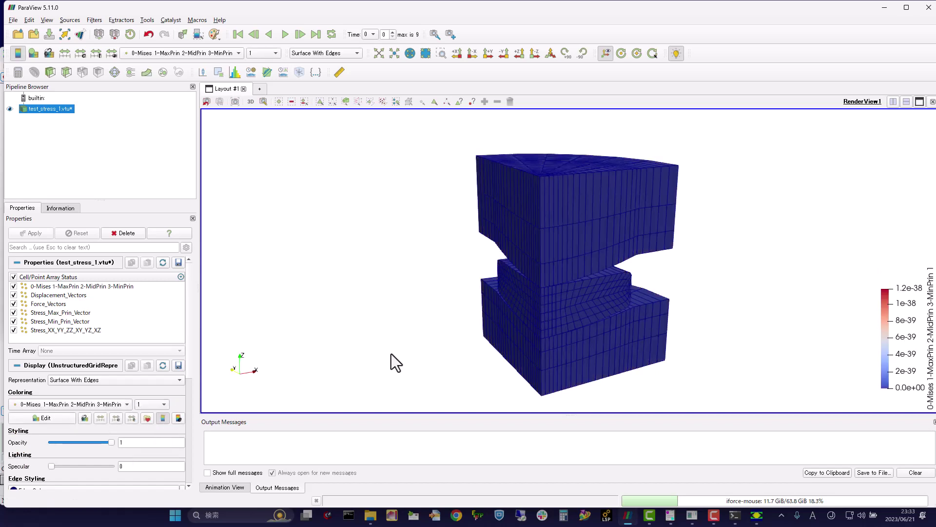
{"action": "left_click_drag", "start_coordinate": [618, 332], "coordinate": [725, 316]}
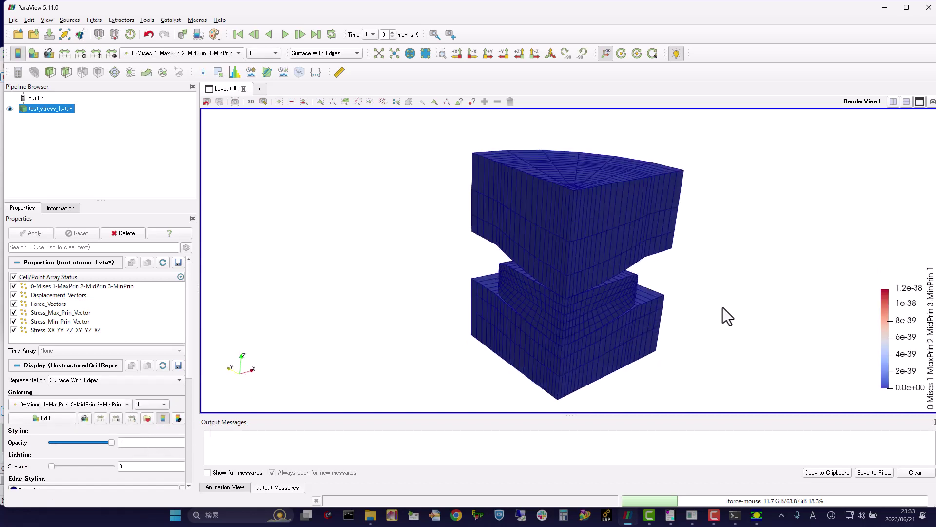
{"action": "left_click_drag", "start_coordinate": [305, 275], "coordinate": [300, 256]}
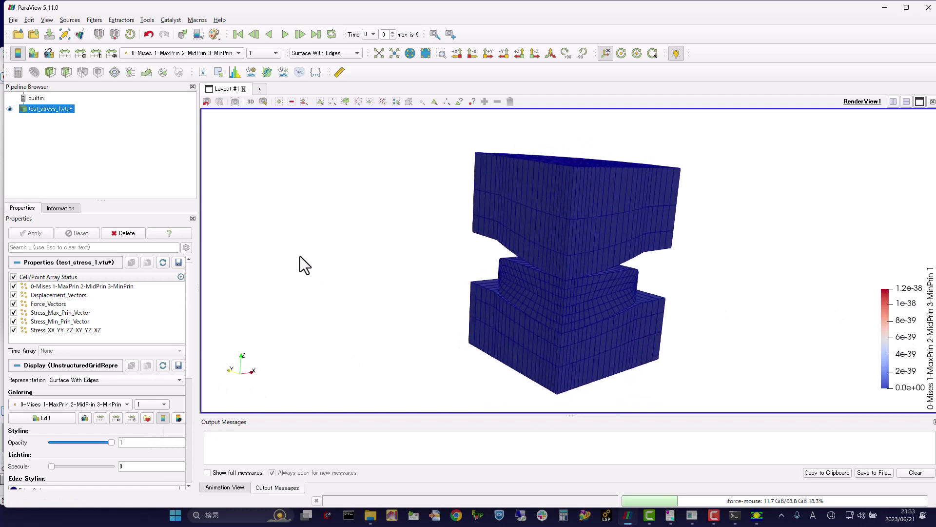
Apply a Rainbow-category color preset and rescale the stress colors to the data range while the time steps play in a loop.
{"action": "left_click", "coordinate": [146, 418]}
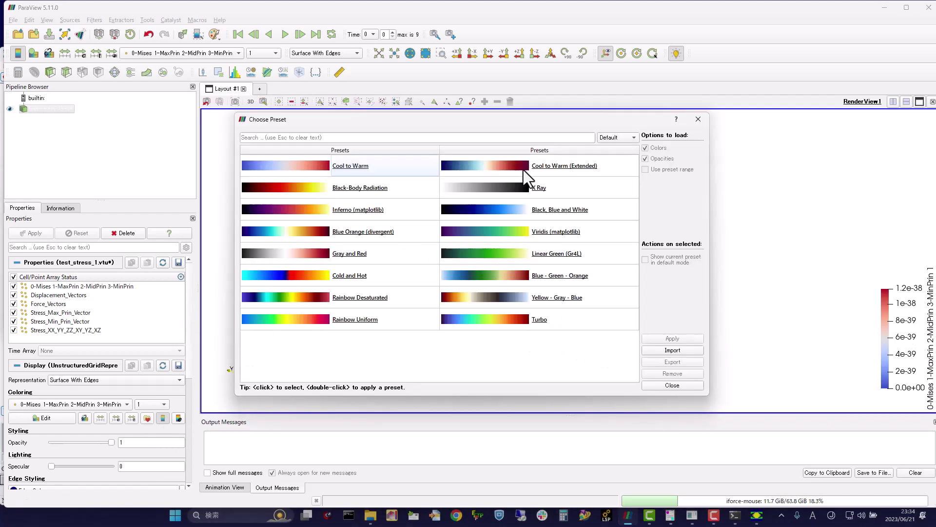
{"action": "left_click", "coordinate": [625, 137]}
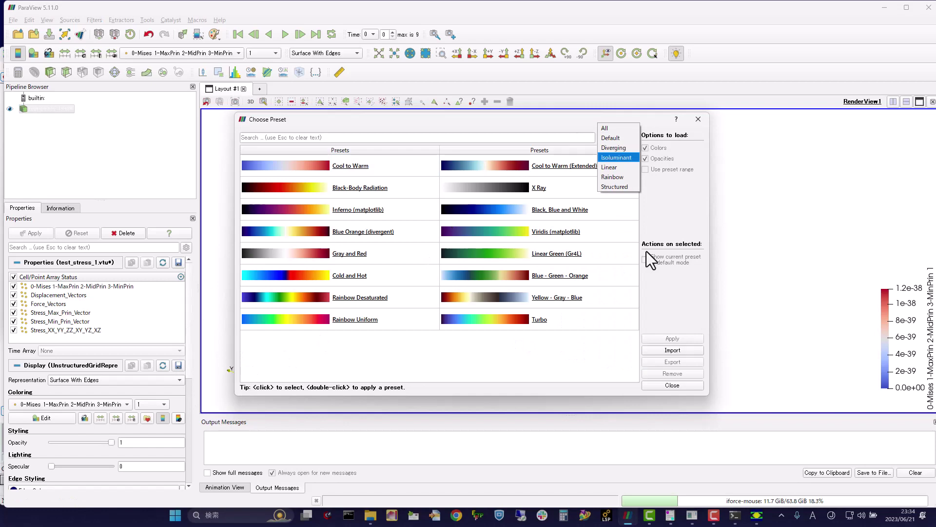
{"action": "left_click", "coordinate": [612, 176]}
{"action": "left_click", "coordinate": [686, 387]}
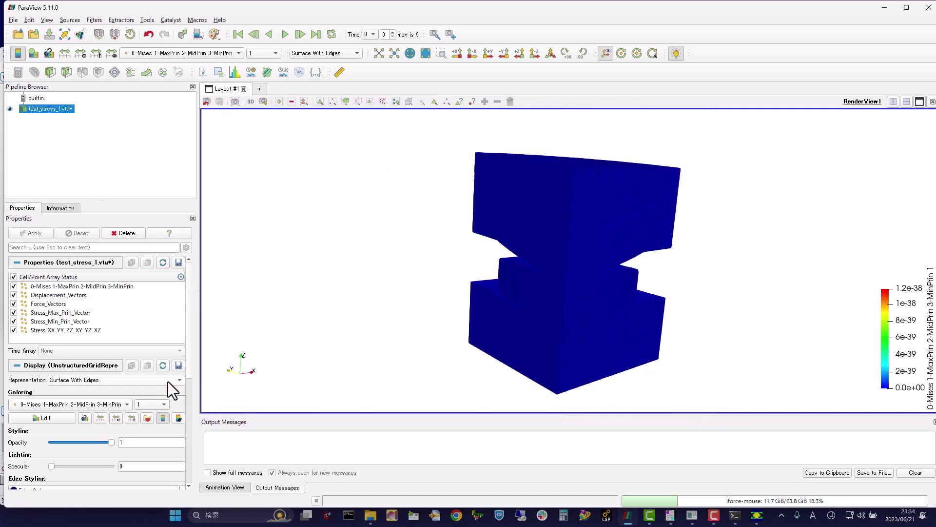
{"action": "key", "text": "space"}
{"action": "left_click", "coordinate": [100, 419]}
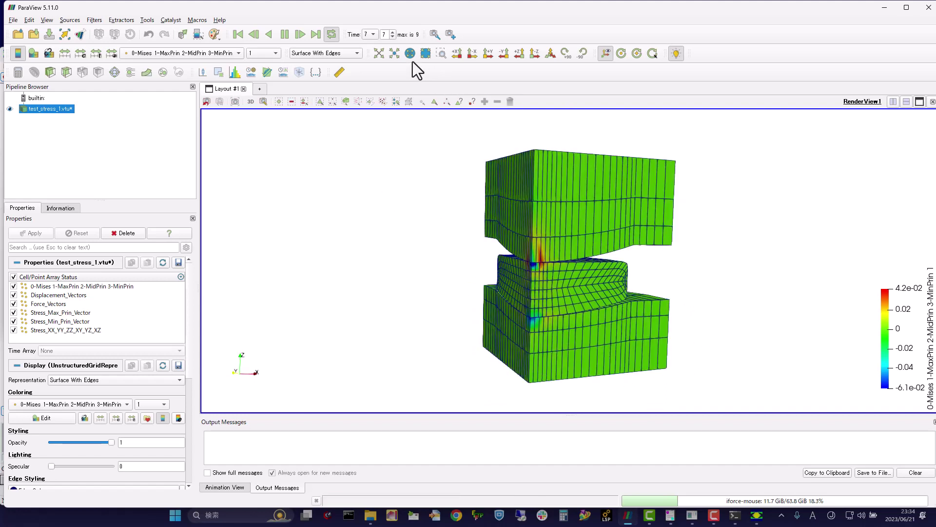
Select a cell on the lens surface and grow the selection until it covers the entire lens.
{"action": "key", "text": "s"}
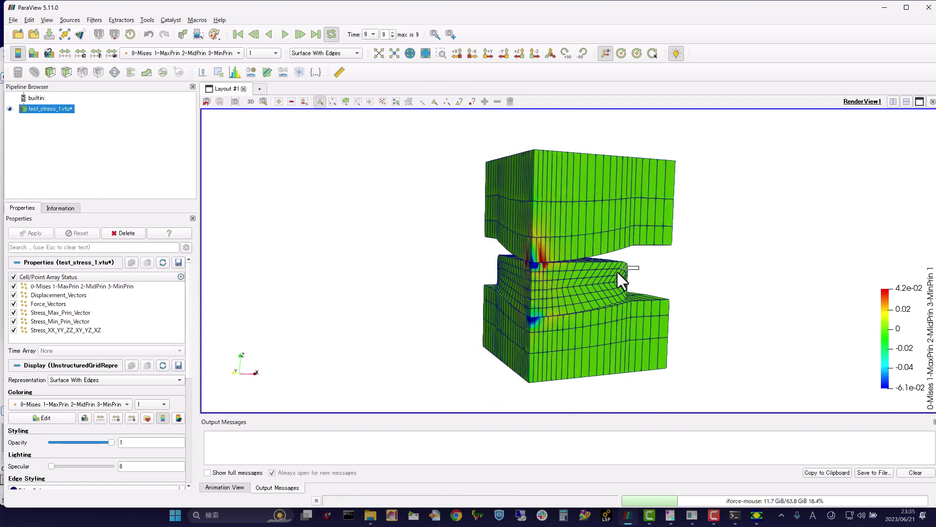
{"action": "left_click_drag", "start_coordinate": [608, 287], "coordinate": [609, 287]}
{"action": "left_click", "coordinate": [485, 101]}
{"action": "left_click", "coordinate": [485, 102]}
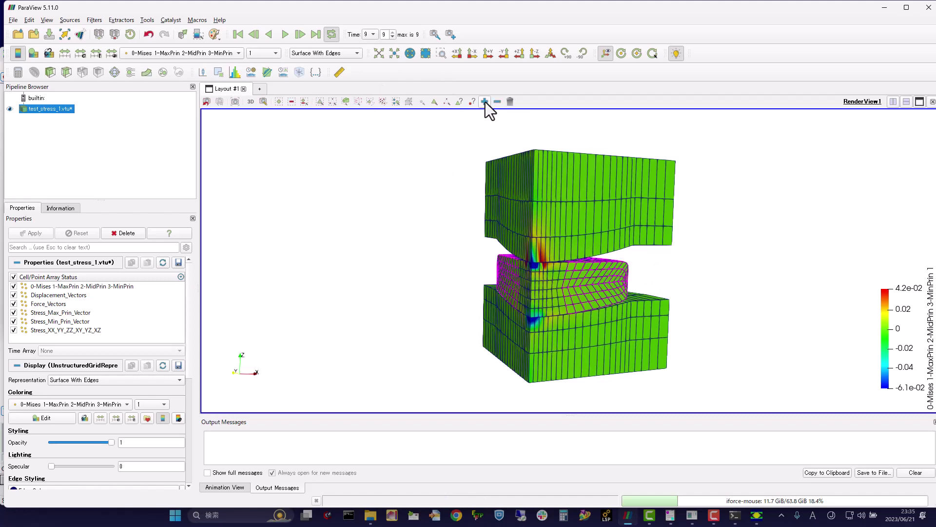
{"action": "left_click", "coordinate": [485, 101]}
{"action": "left_click", "coordinate": [485, 102]}
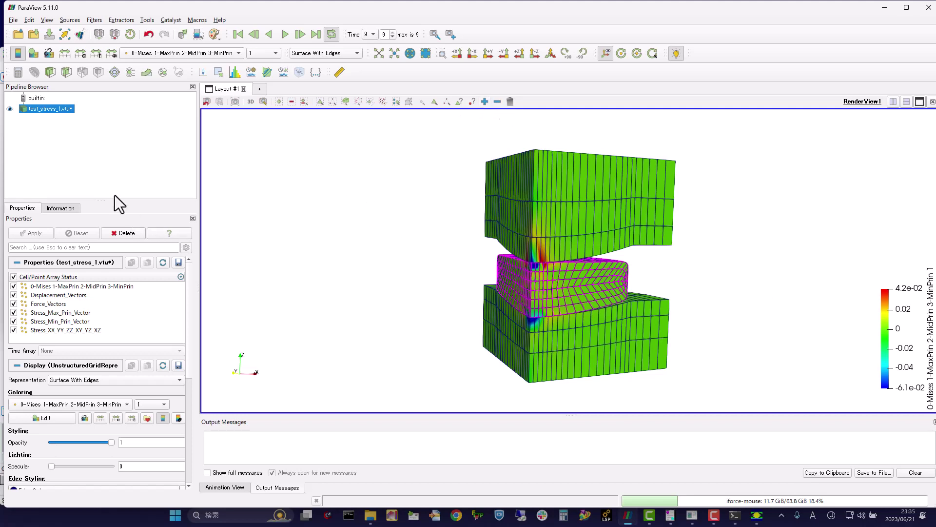
Extract the selected lens cells with Extract Selection so that the lens shows without the dies.
{"action": "left_click", "coordinate": [219, 72]}
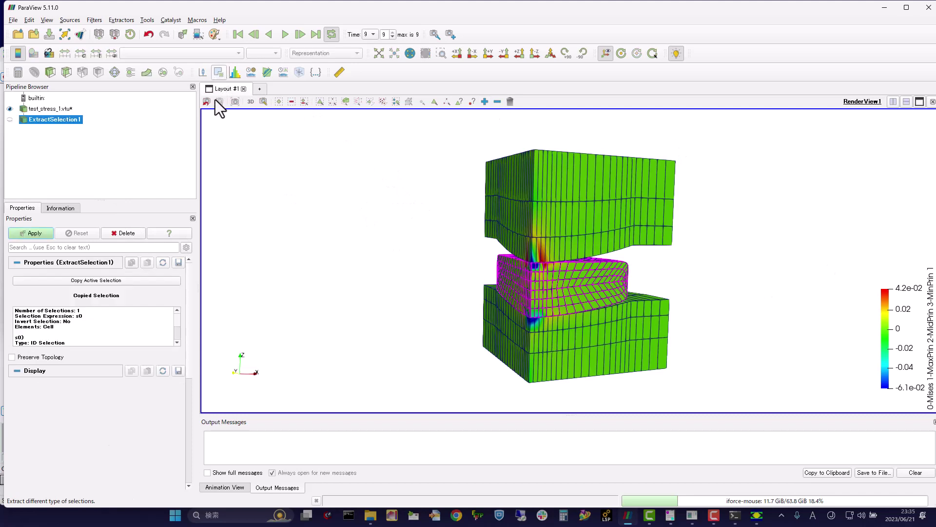
{"action": "left_click", "coordinate": [47, 238]}
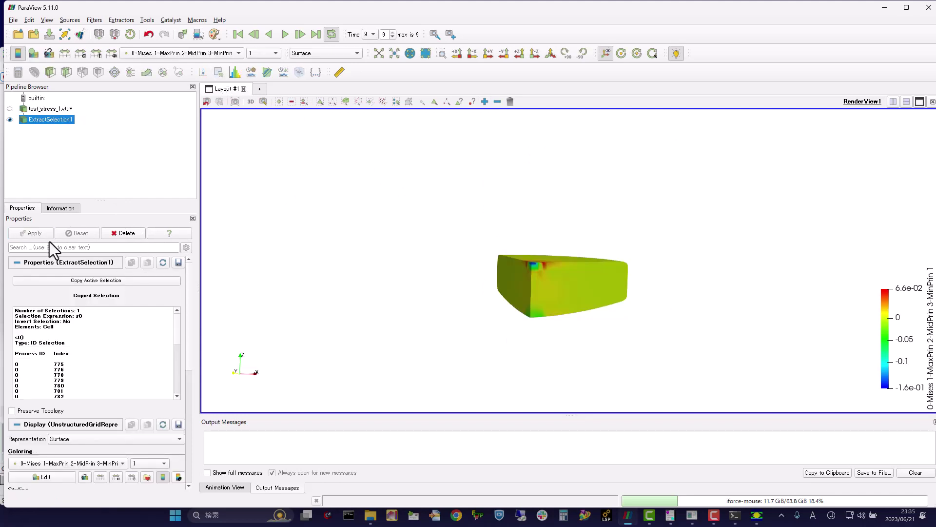
{"action": "mouse_move", "coordinate": [583, 247]}
{"action": "left_mouse_down"}
{"action": "mouse_move", "coordinate": [577, 265]}
{"action": "mouse_move", "coordinate": [571, 256]}
{"action": "left_mouse_up"}
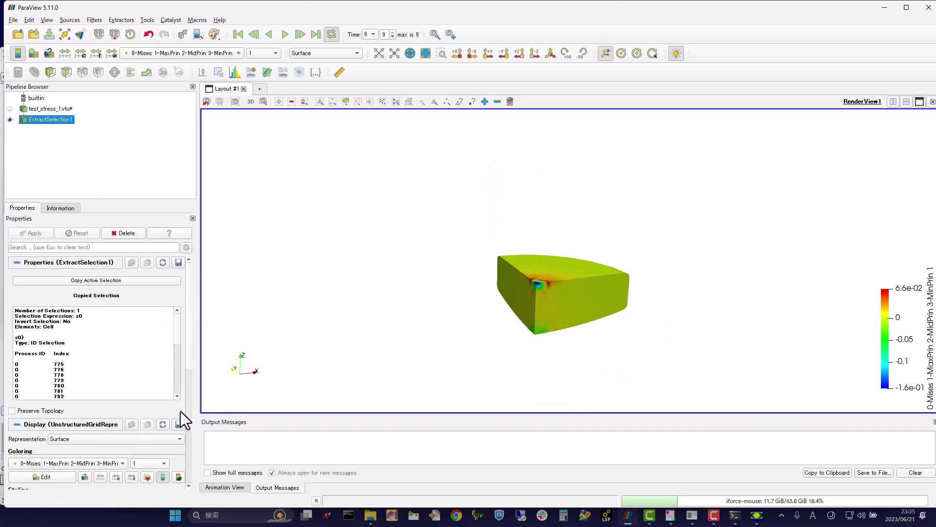
Display the extracted lens as Surface With Edges and play its stress animation over the time steps.
{"action": "left_click", "coordinate": [151, 440]}
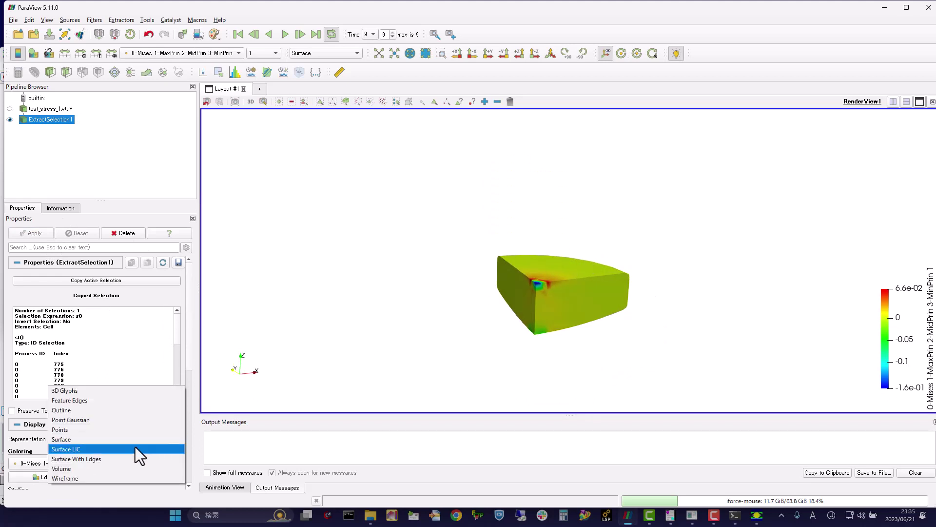
{"action": "left_click", "coordinate": [136, 462]}
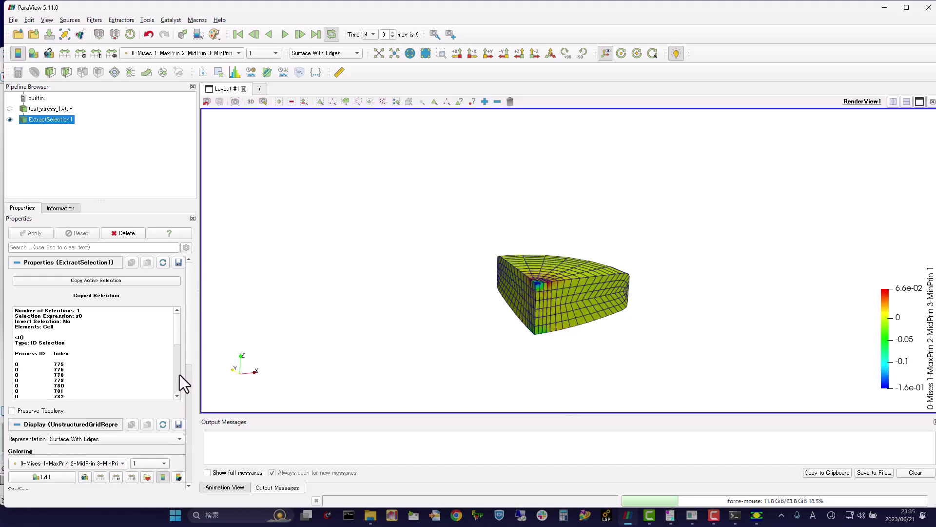
{"action": "scroll", "coordinate": [180, 384], "scroll_direction": "down", "scroll_amount": 10}
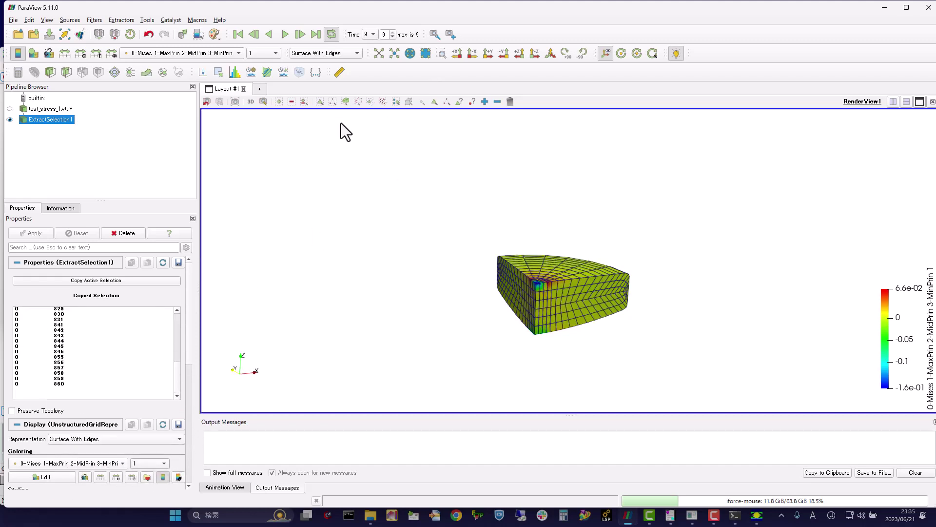
{"action": "left_click", "coordinate": [284, 34]}
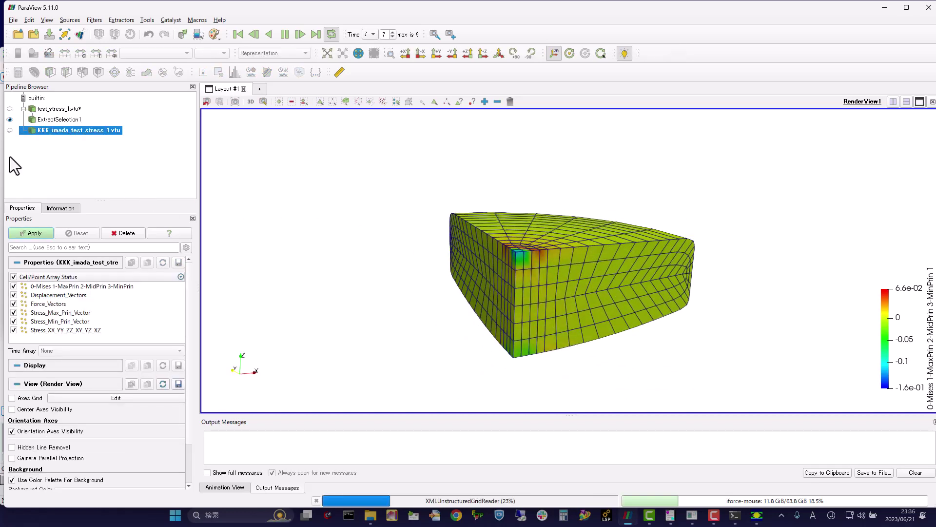
Delete the unapplied second stress file from the pipeline, and remove the extracted lens selection as well.
{"action": "right_click", "coordinate": [54, 129]}
{"action": "left_click", "coordinate": [101, 177]}
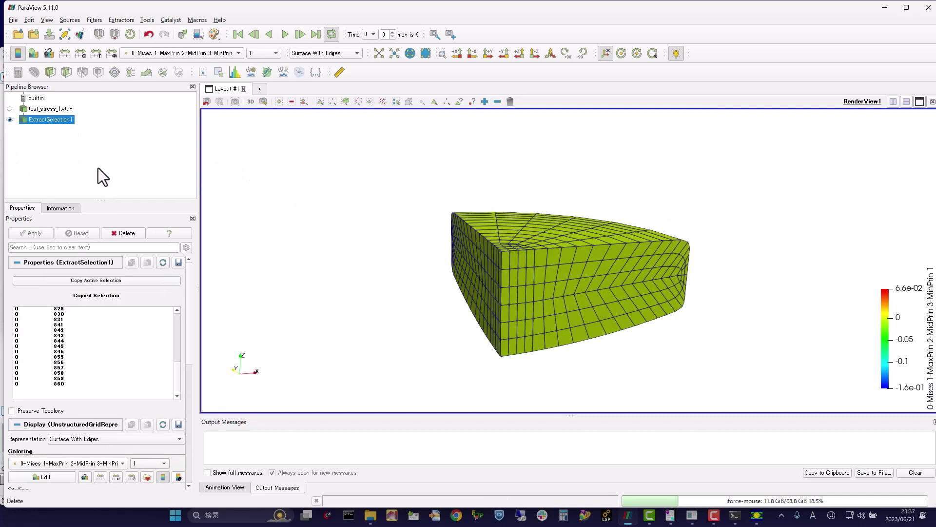
{"action": "key", "text": "Delete"}
Clear the lens cell selection on the full stress model and bring both dies into view.
{"action": "left_click_drag", "start_coordinate": [476, 207], "coordinate": [561, 312]}
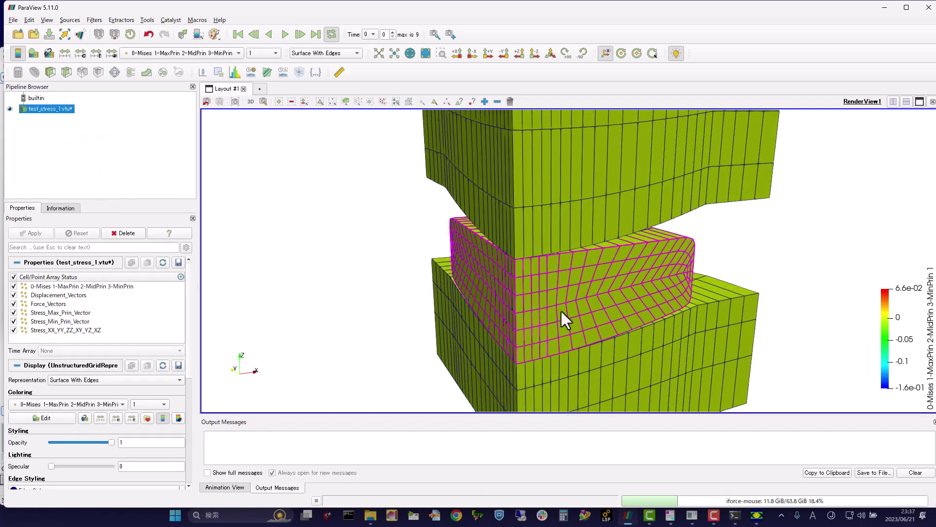
{"action": "left_click", "coordinate": [511, 101]}
{"action": "left_click_drag", "start_coordinate": [493, 267], "coordinate": [512, 199]}
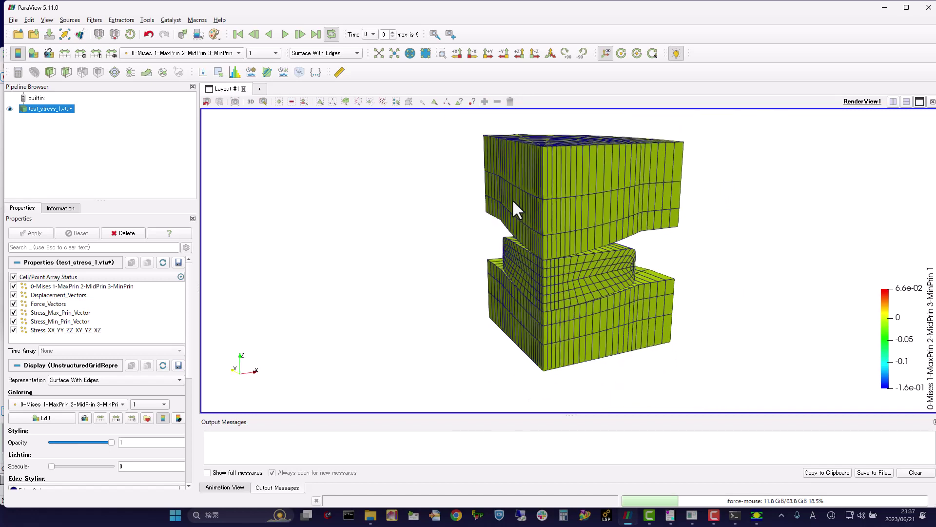
Minimize ParaView to return to V-Glace-Mesh and rotate the meniscus lens and die mesh to a more frontal side view.
{"action": "left_click", "coordinate": [884, 8]}
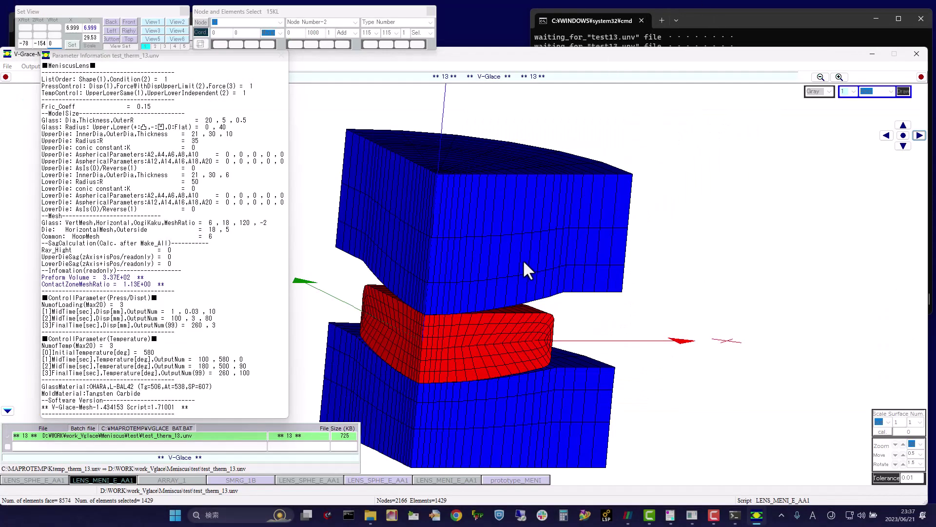
{"action": "mouse_move", "coordinate": [427, 221]}
{"action": "left_mouse_down"}
{"action": "mouse_move", "coordinate": [414, 219]}
{"action": "mouse_move", "coordinate": [616, 292]}
{"action": "left_mouse_up"}
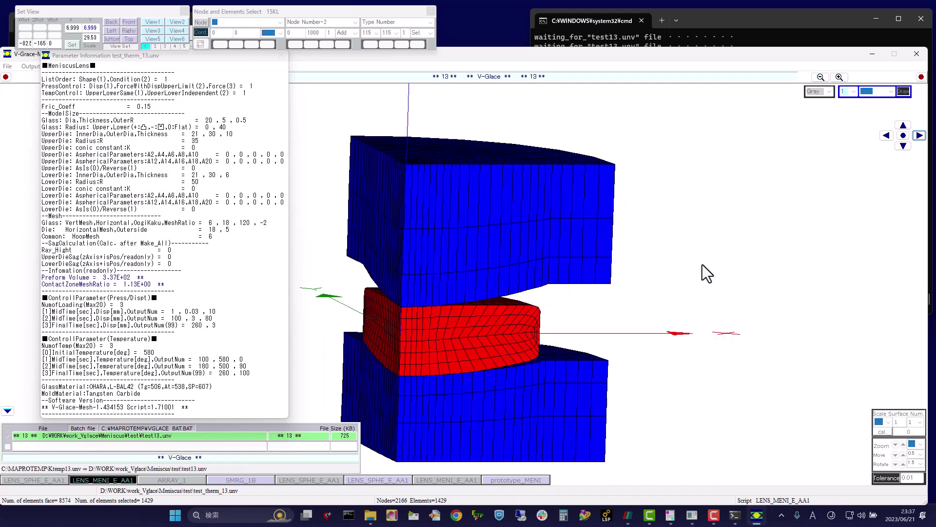